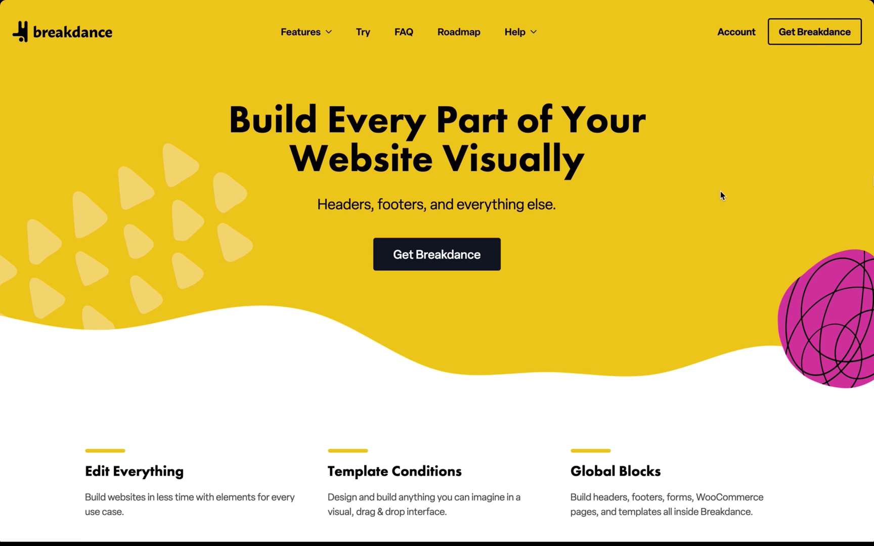
Scroll through the breakdance.com template cards to review the template types Breakdance can build.
scroll(720, 194, down, 3)
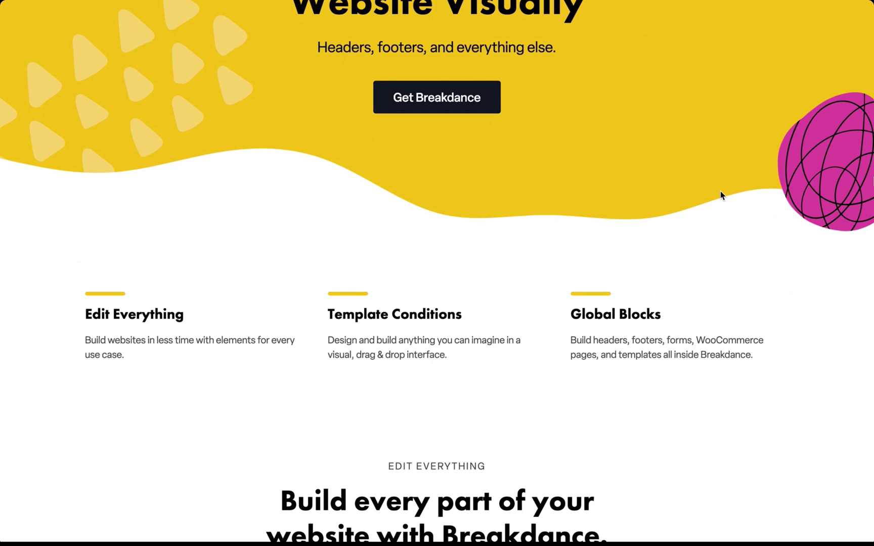
scroll(721, 192, down, 4)
scroll(721, 192, down, 1)
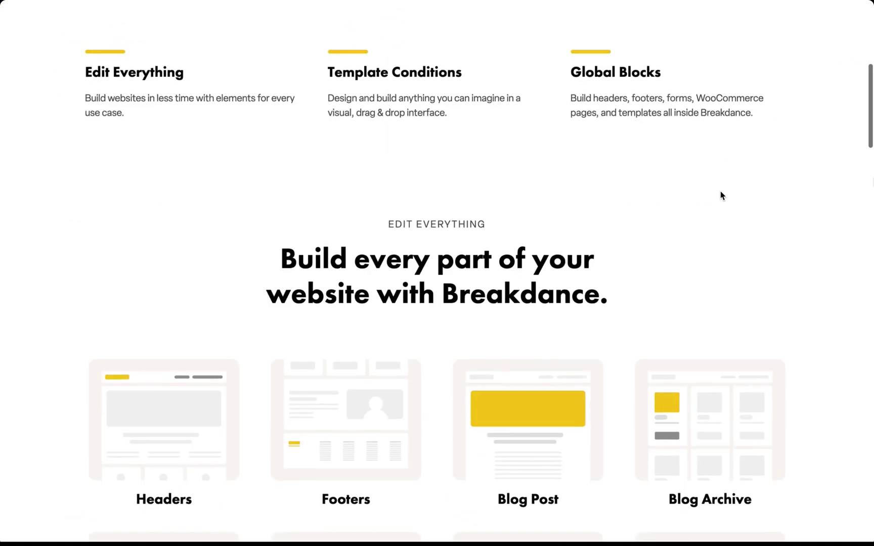
scroll(721, 195, down, 4)
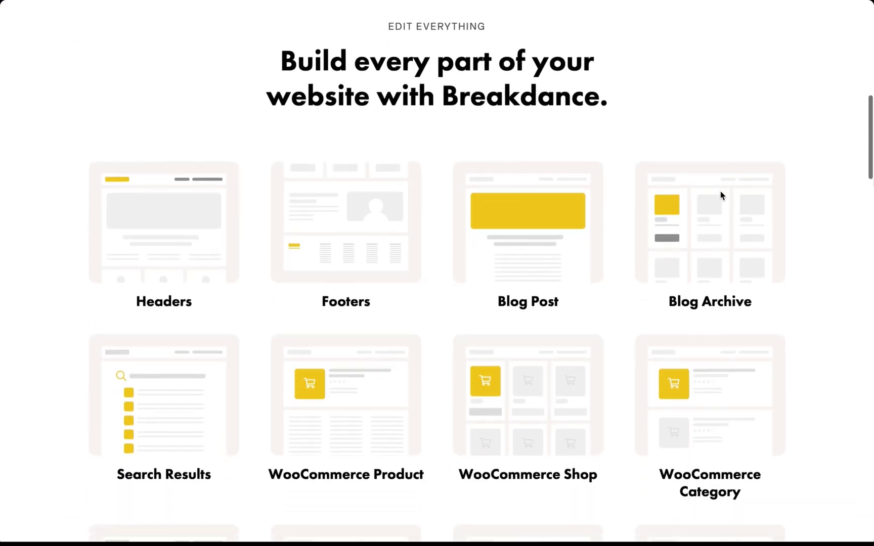
scroll(720, 195, down, 3)
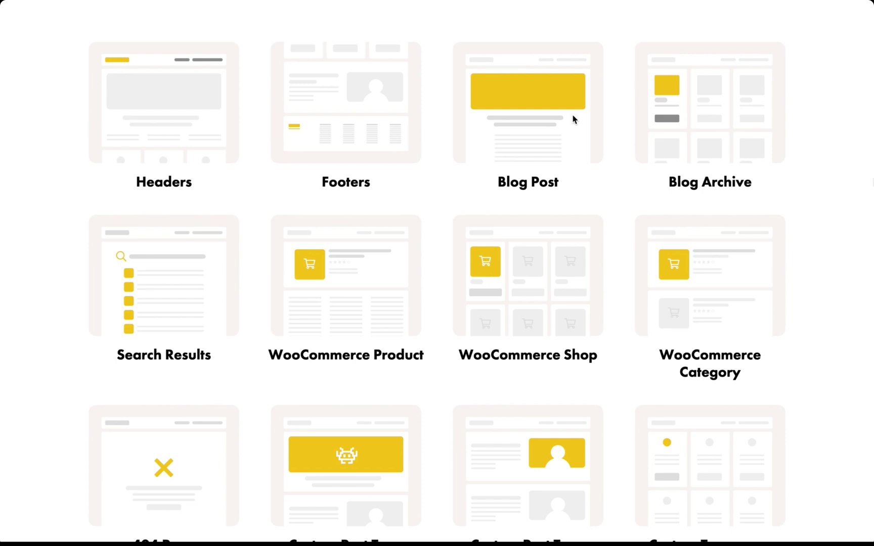
scroll(689, 109, down, 1)
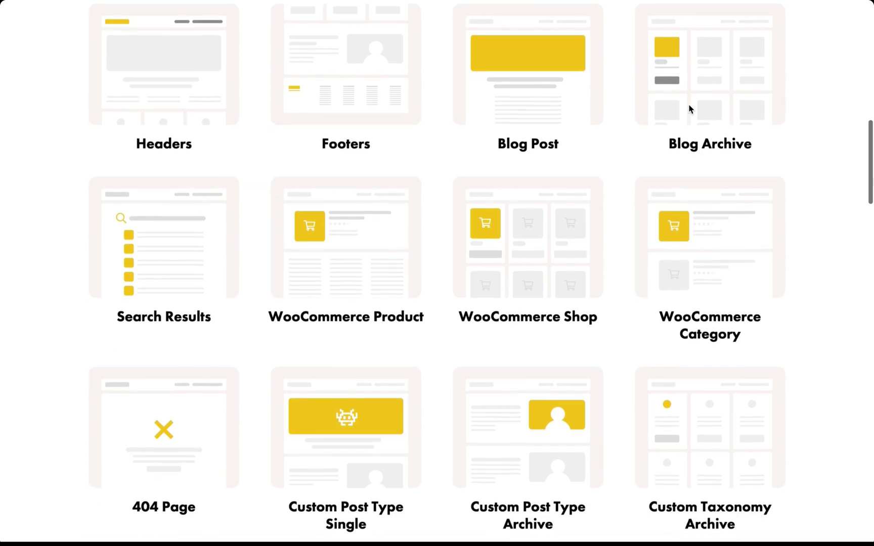
scroll(197, 275, down, 1)
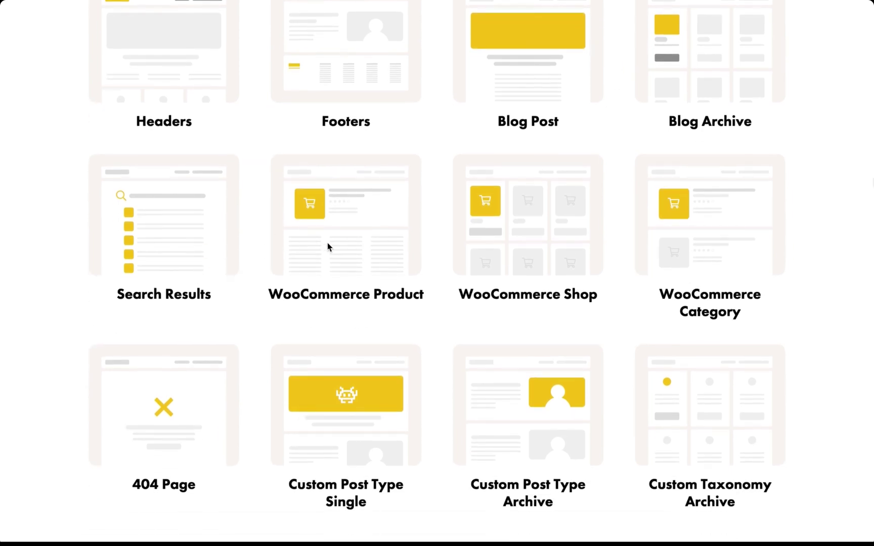
scroll(531, 208, down, 2)
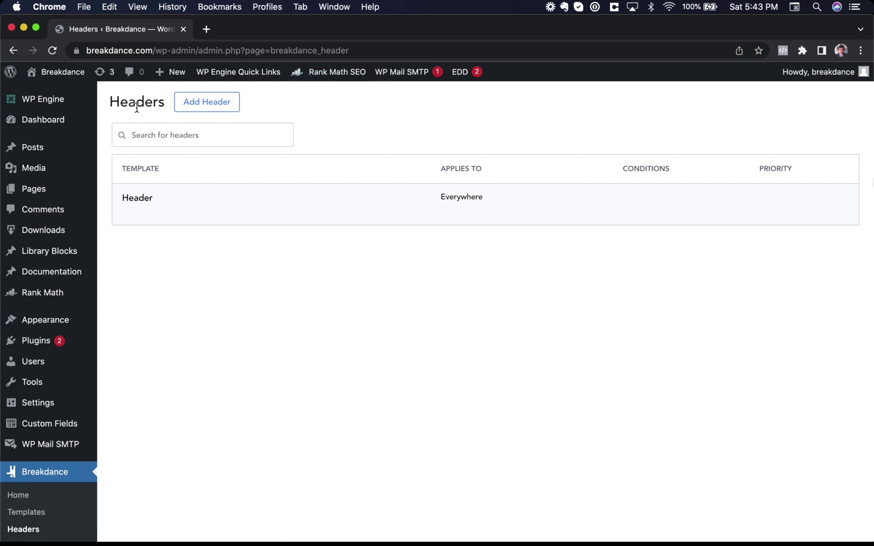
Open Breakdance > Headers in WordPress admin, showing the Header #209 template applied everywhere.
scroll(104, 136, down, 4)
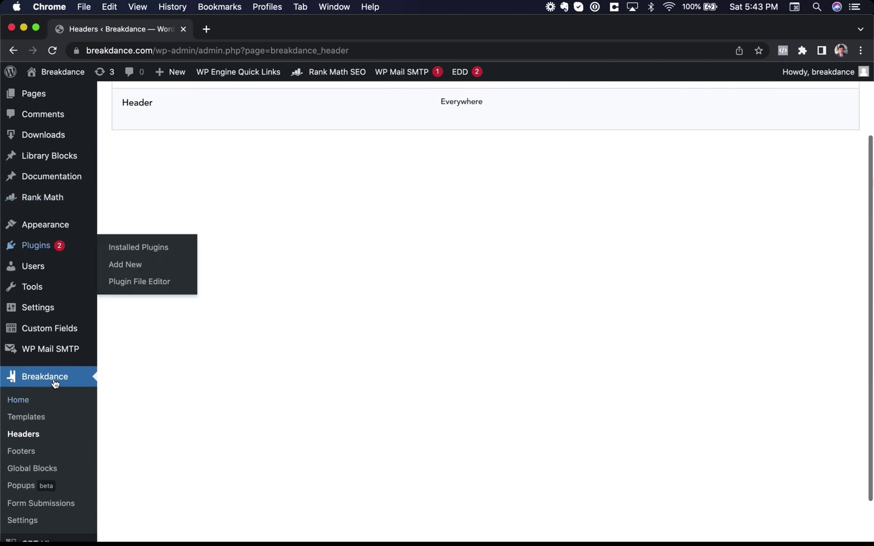
click(42, 444)
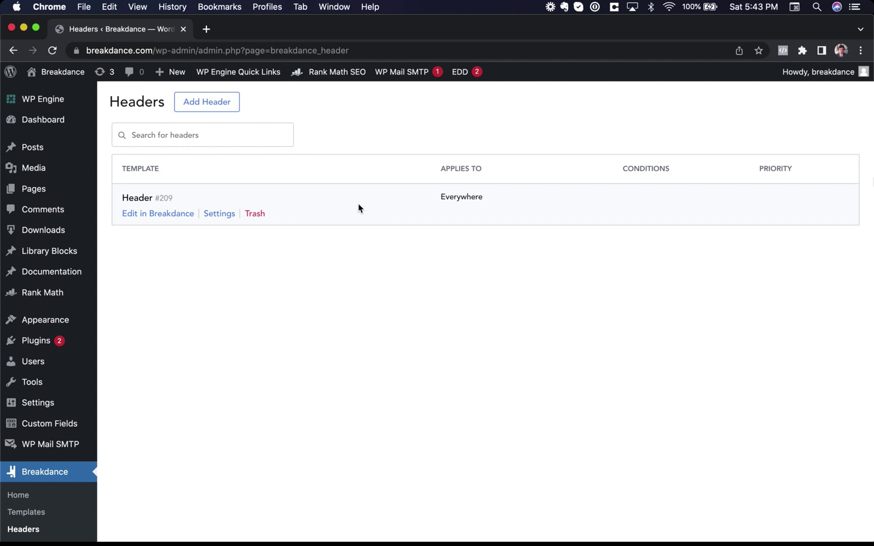
Create a new header titled 'Member Portal Header' with location set to Everywhere.
click(219, 105)
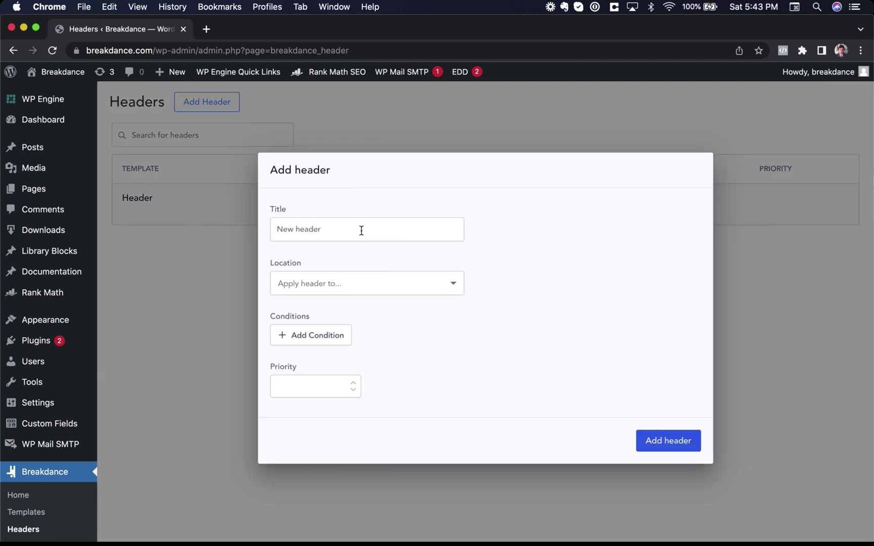
click(361, 230)
text(Member Portal H)
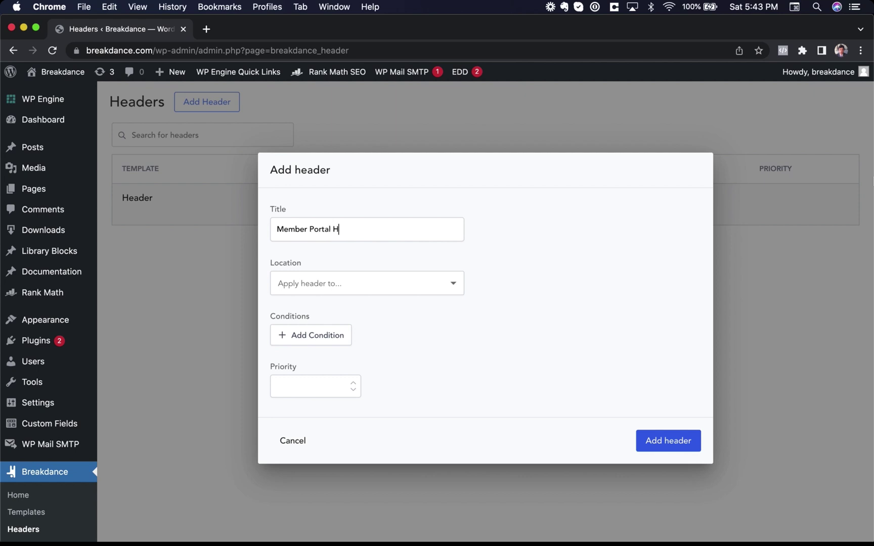
text(eader)
click(377, 292)
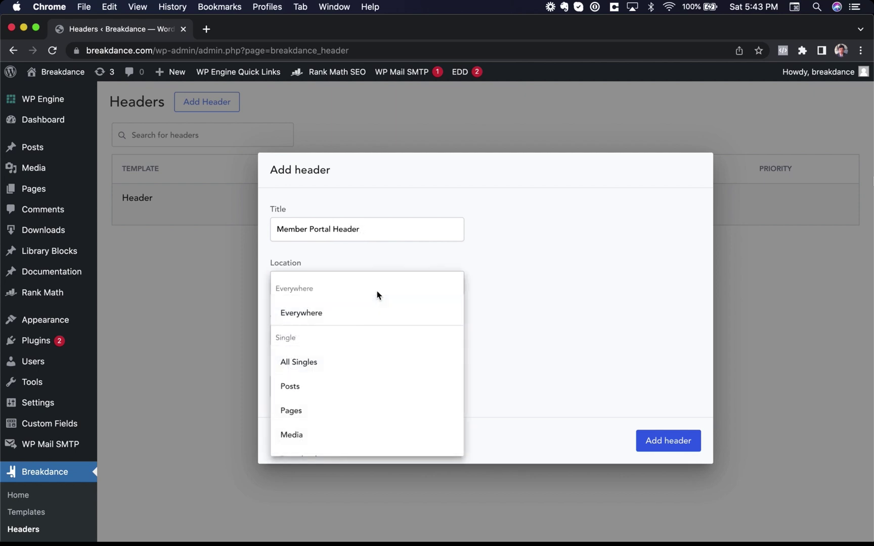
click(352, 312)
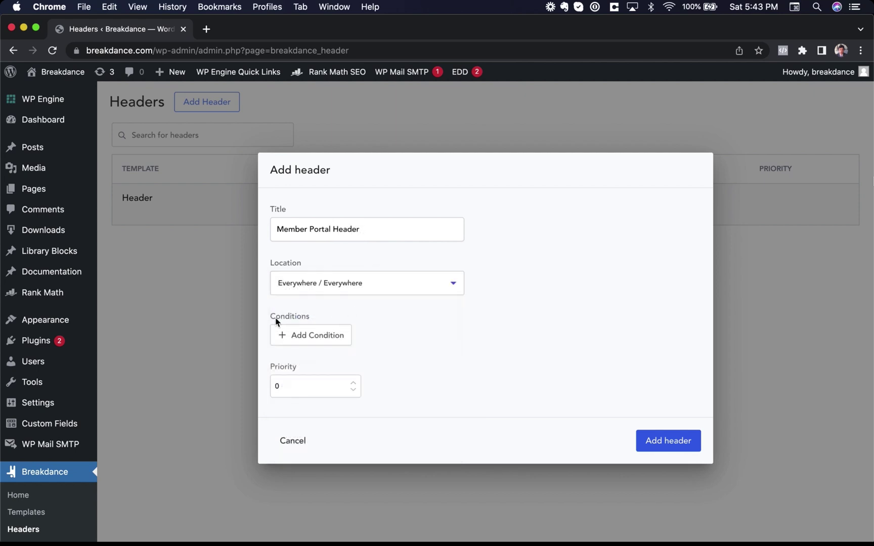
Add a 'Page is Portal' display condition, found by searching 'por'.
click(309, 337)
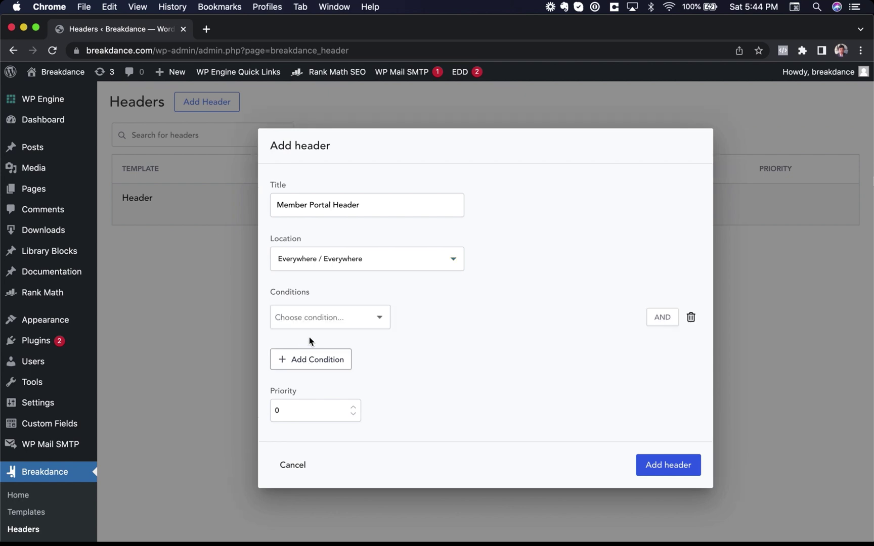
click(347, 321)
scroll(342, 403, down, 3)
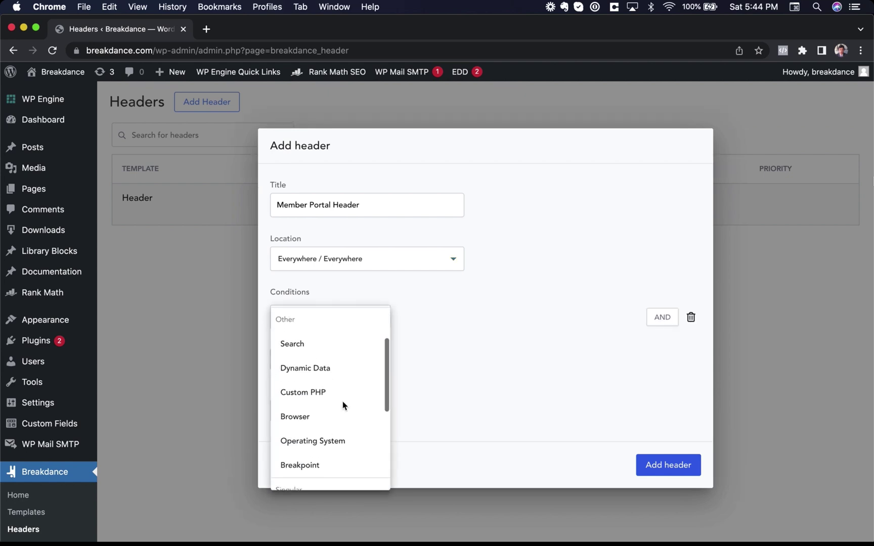
scroll(342, 405, down, 3)
click(312, 439)
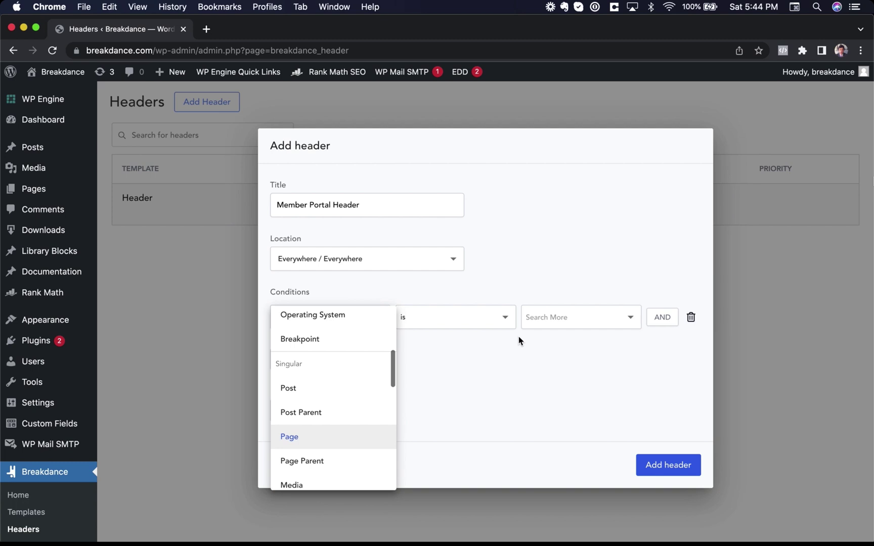
click(553, 315)
text(po)
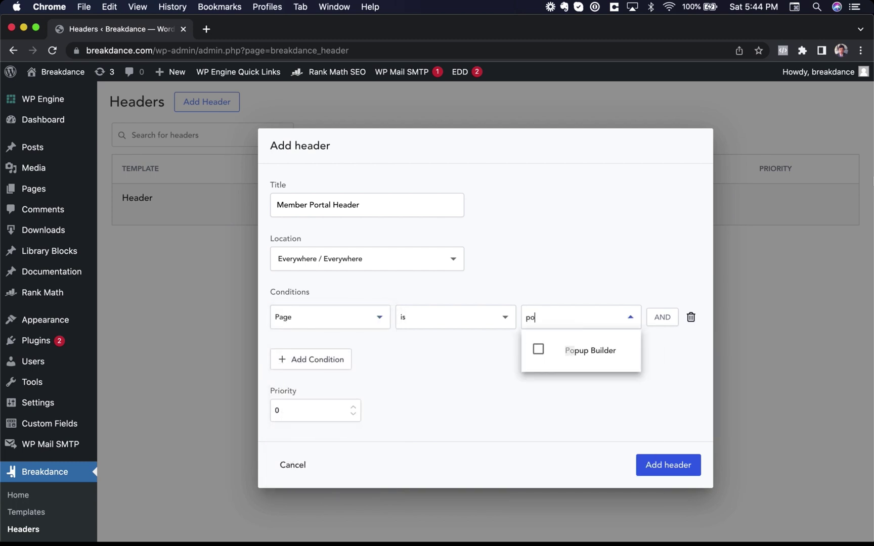
text(r)
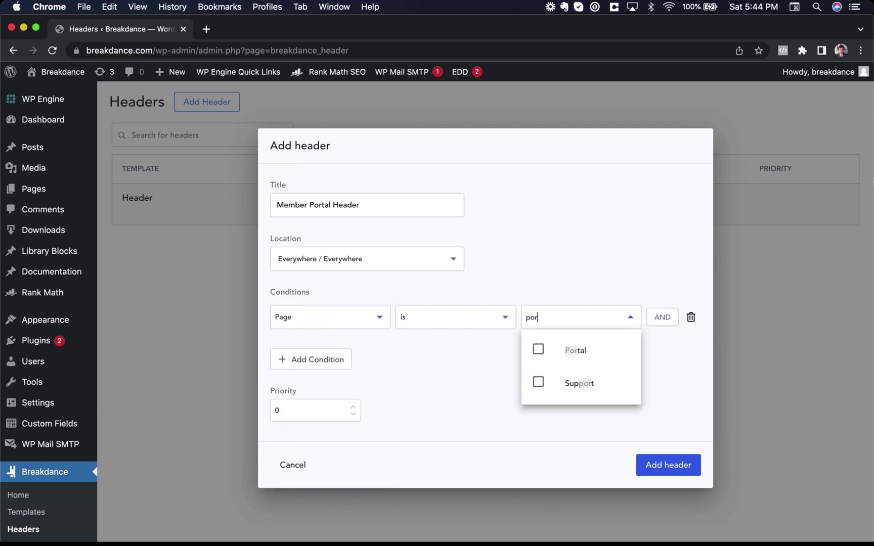
click(578, 349)
click(498, 357)
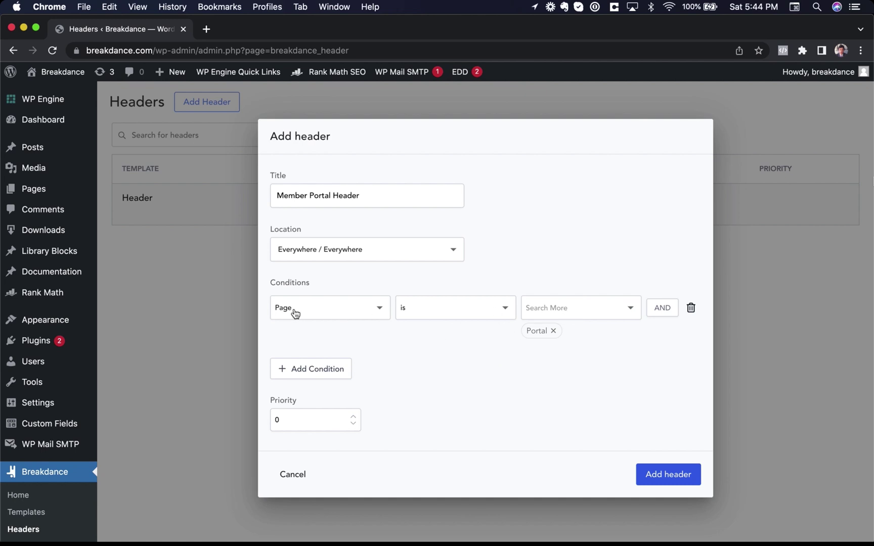
Add an AND condition requiring User Logged In Status is 'logged in'.
click(658, 308)
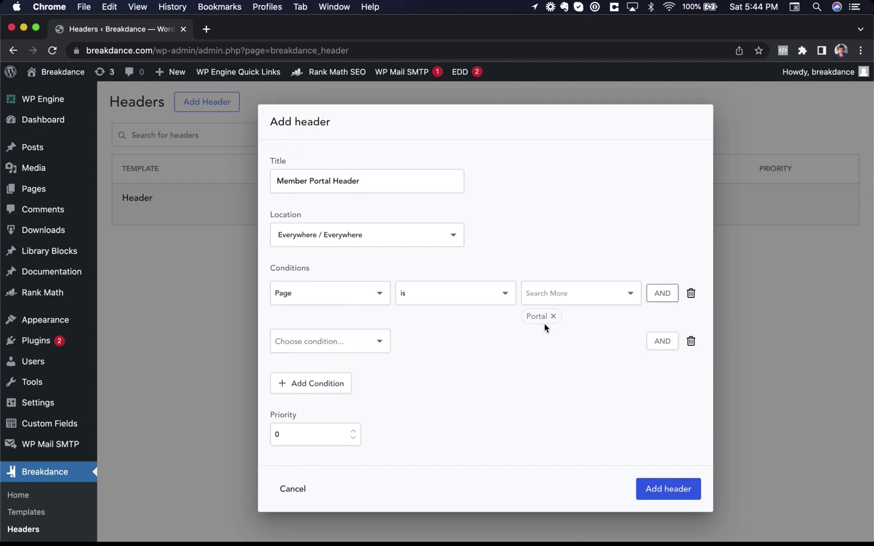
click(332, 344)
scroll(332, 388, down, 10)
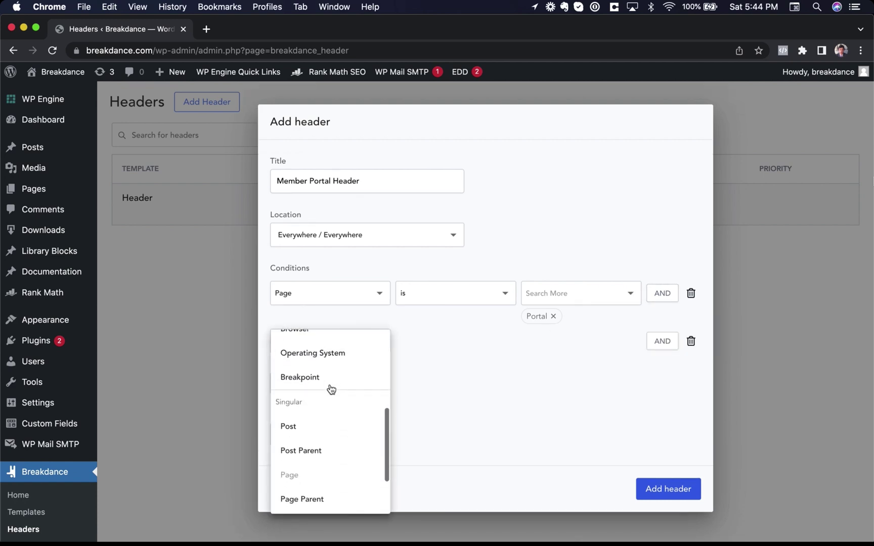
scroll(332, 388, down, 10)
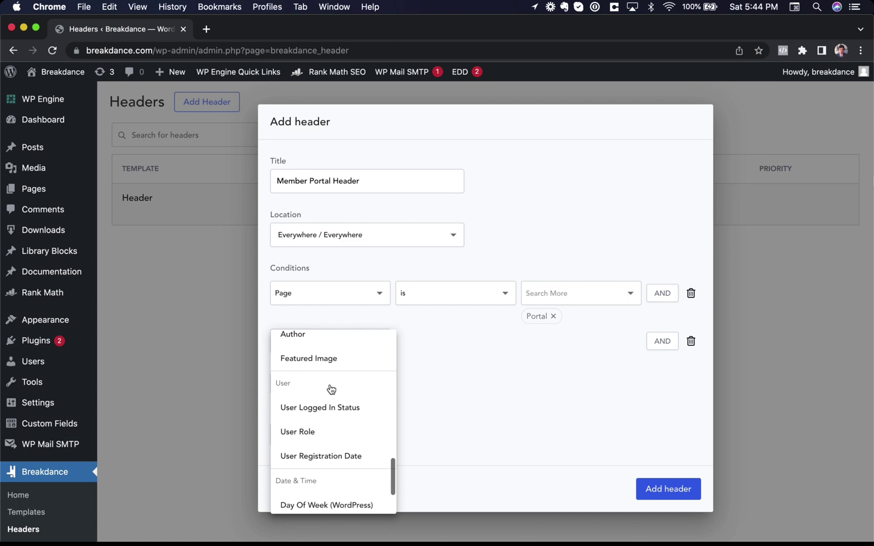
click(320, 356)
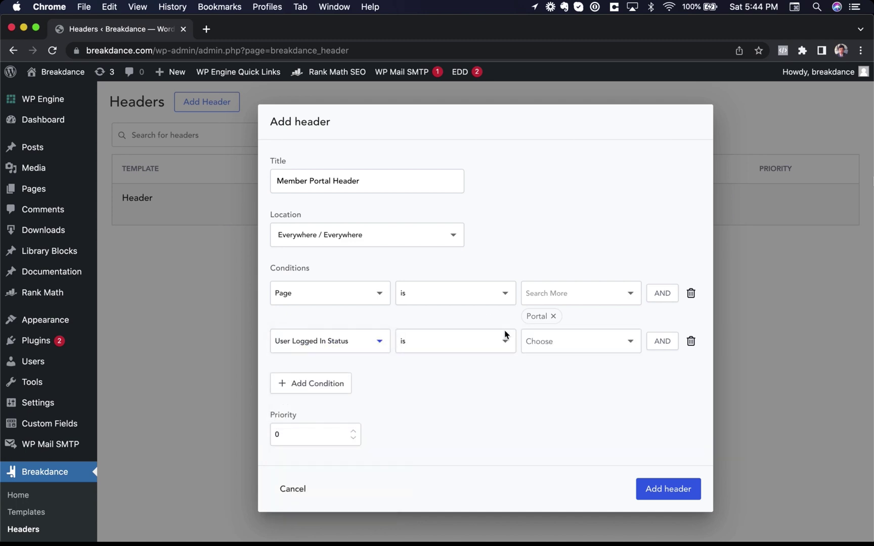
click(556, 342)
click(559, 375)
click(597, 346)
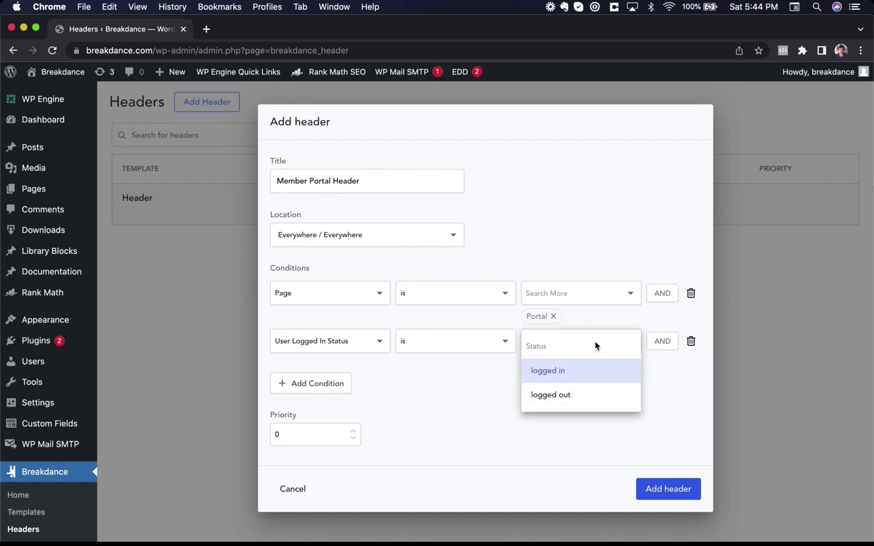
click(423, 380)
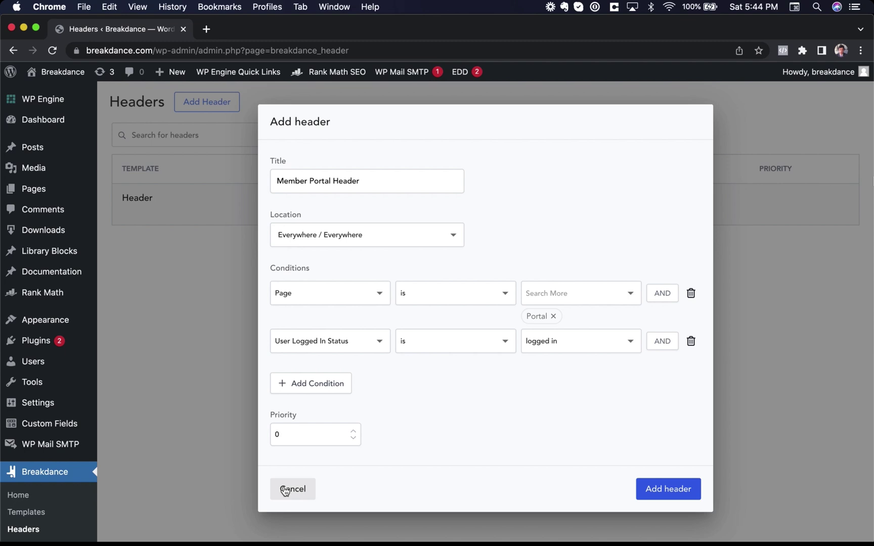
Discard the unsaved Member Portal Header and open the existing Header template in the builder.
click(284, 490)
mouse_move(207, 198)
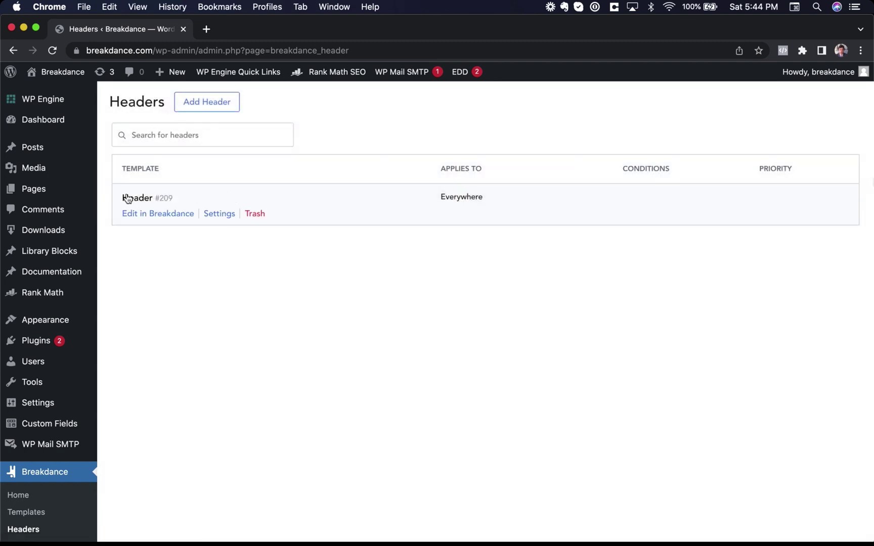
click(160, 216)
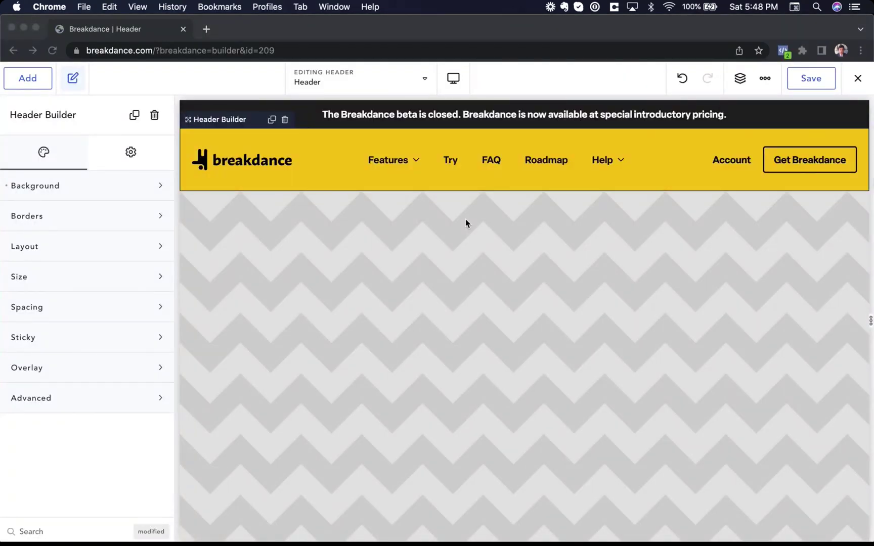
Inspect the header's logo and Features menu, then collapse the dropdown by selecting the whole header.
click(318, 154)
click(255, 172)
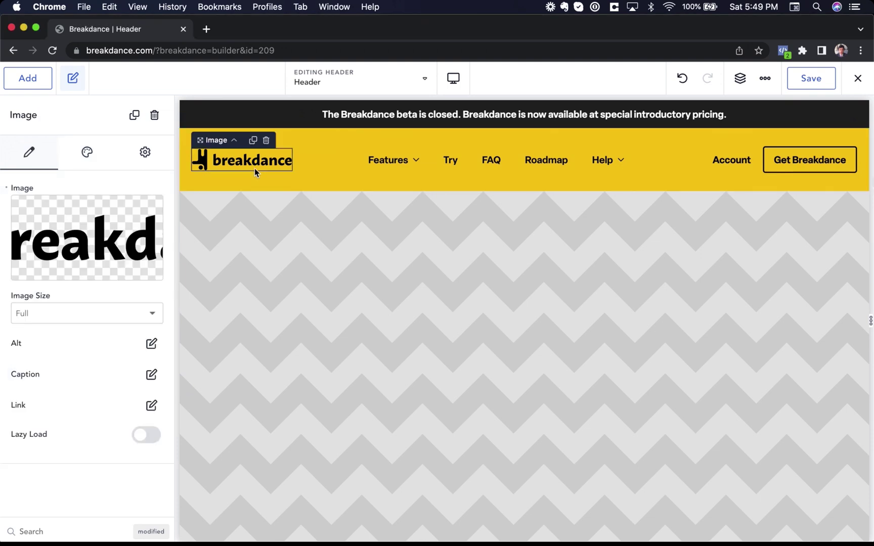
click(396, 161)
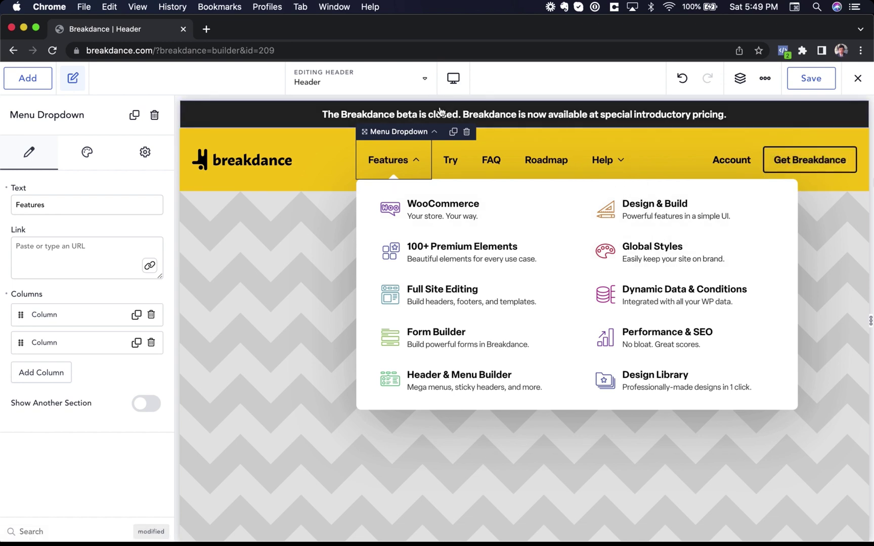
click(331, 143)
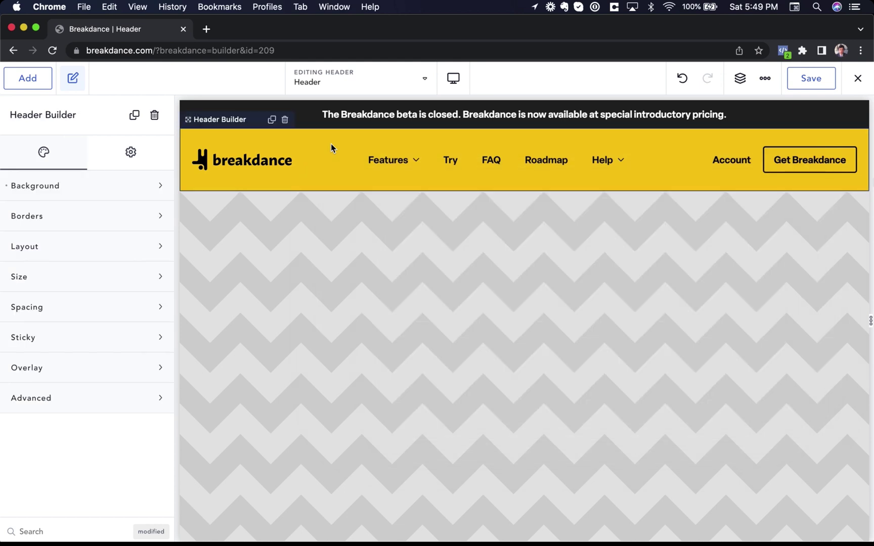
click(858, 78)
Exit the builder to WordPress and go to the Breakdance Footers list.
click(825, 108)
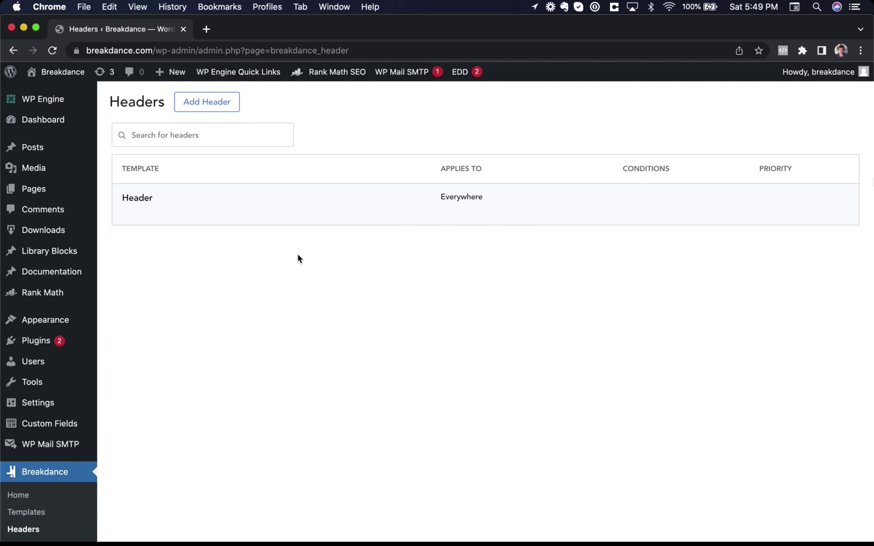
scroll(263, 283, down, 2)
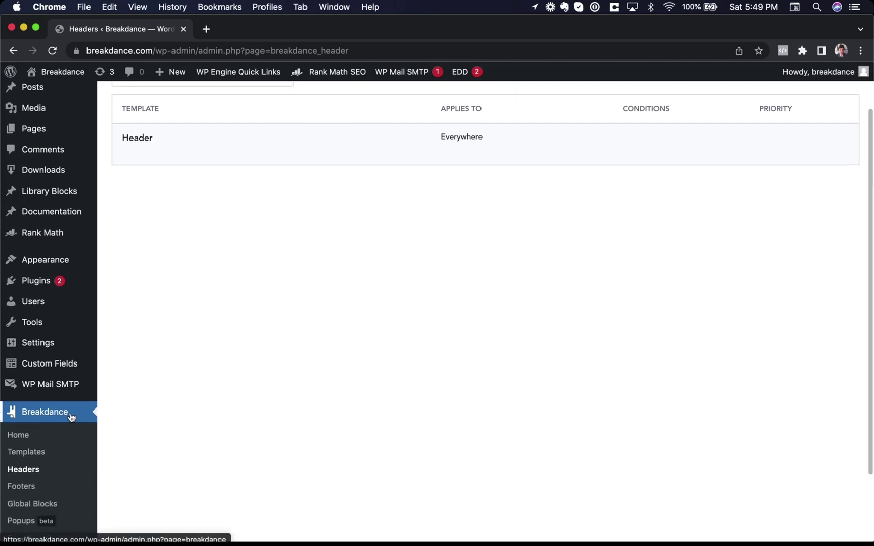
click(21, 487)
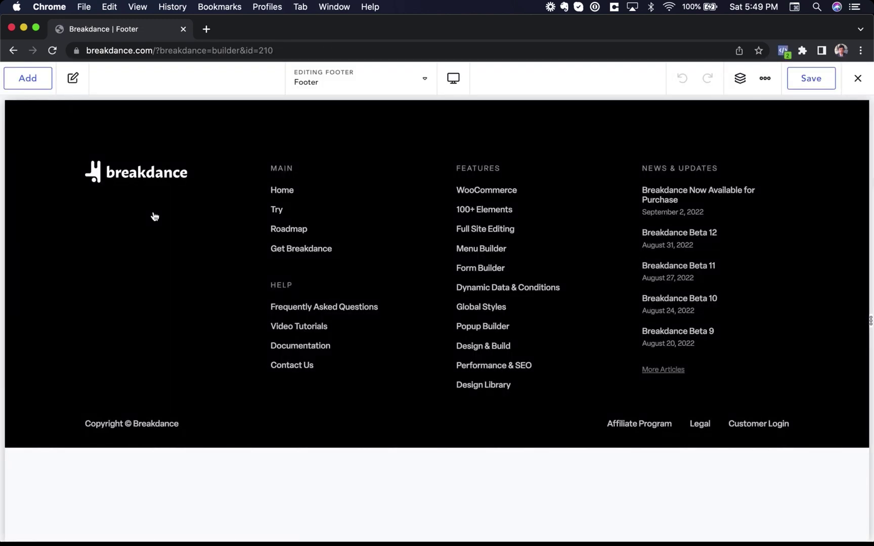
Inspect the Footer template's main section and its News & Updates post list in the builder.
click(221, 134)
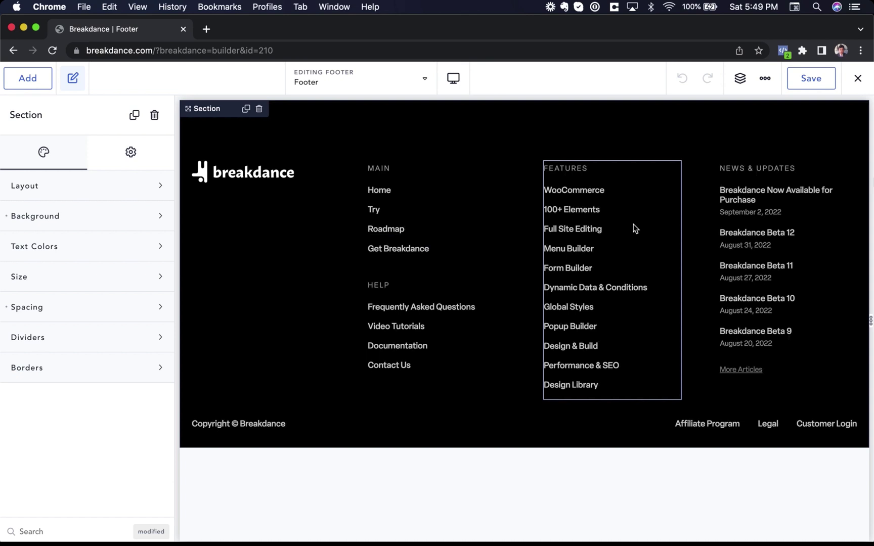
click(760, 215)
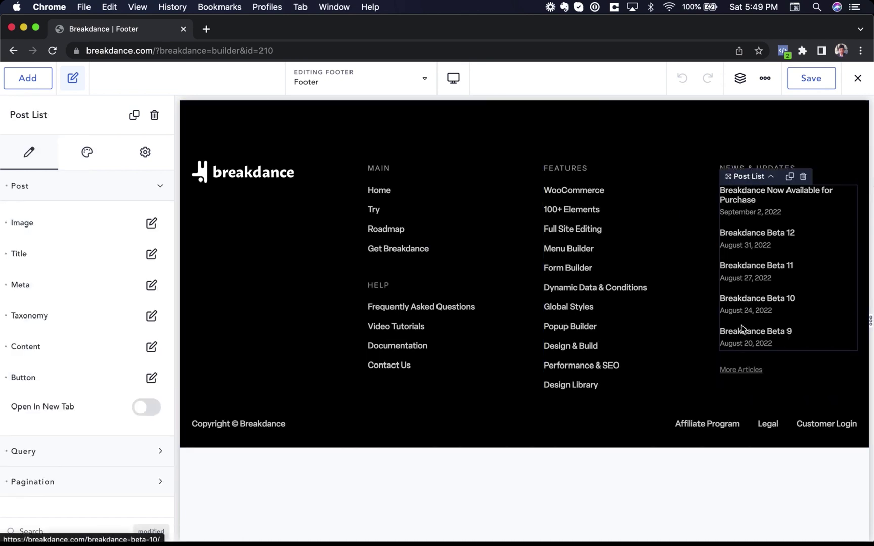
click(651, 129)
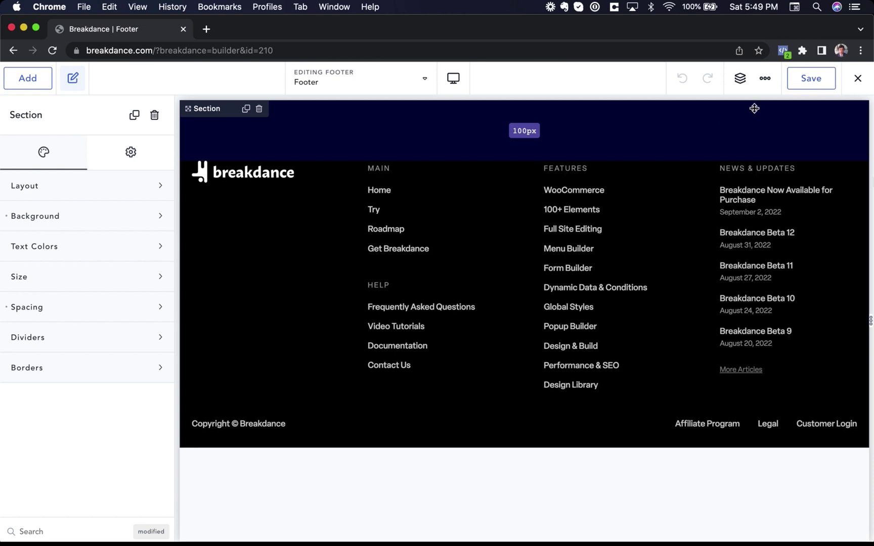
click(854, 82)
Exit the footer builder and browse the 13 published Documentation articles.
click(840, 109)
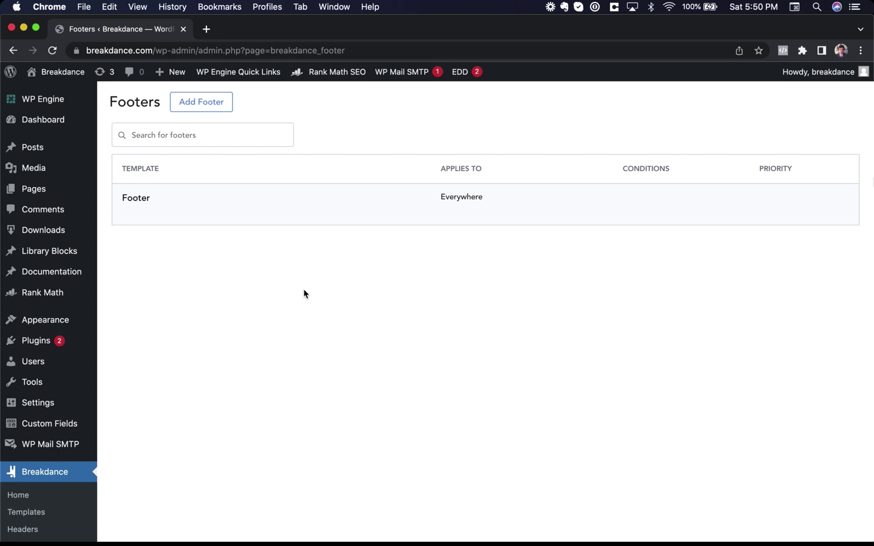
click(55, 276)
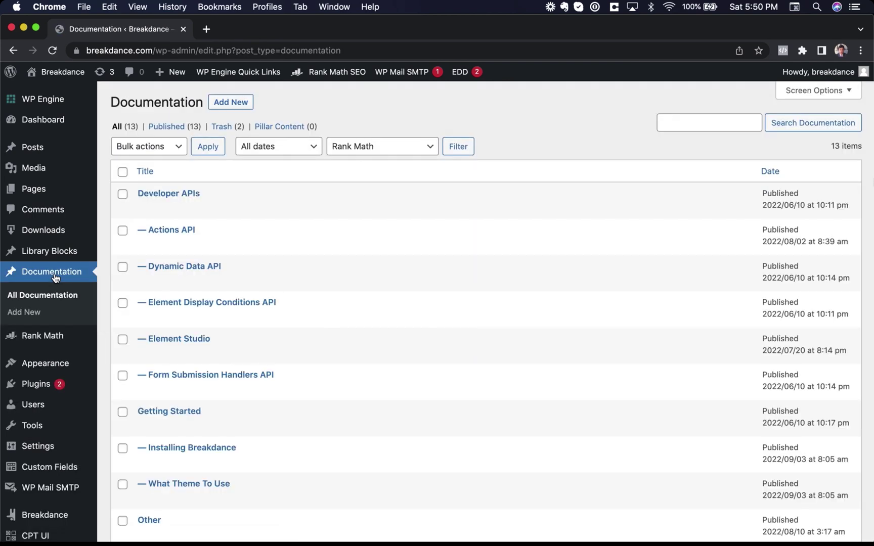
scroll(294, 208, down, 2)
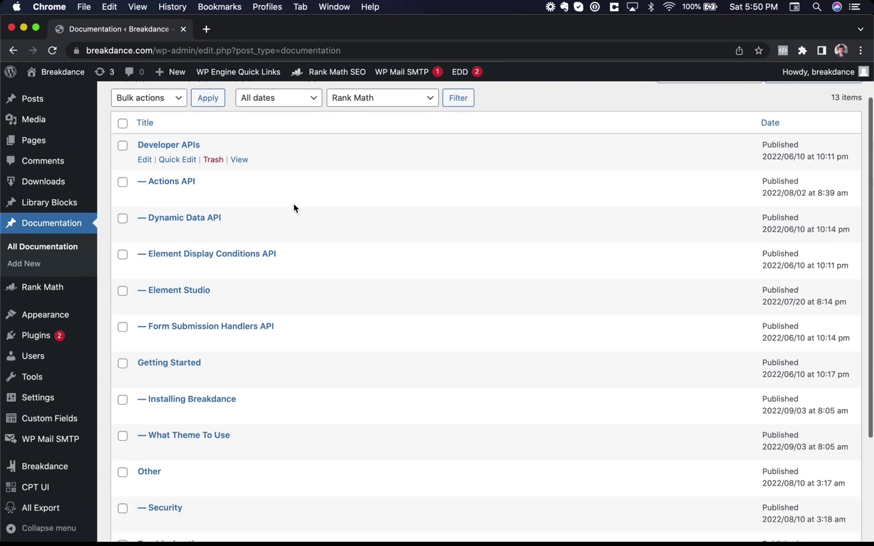
scroll(240, 312, down, 2)
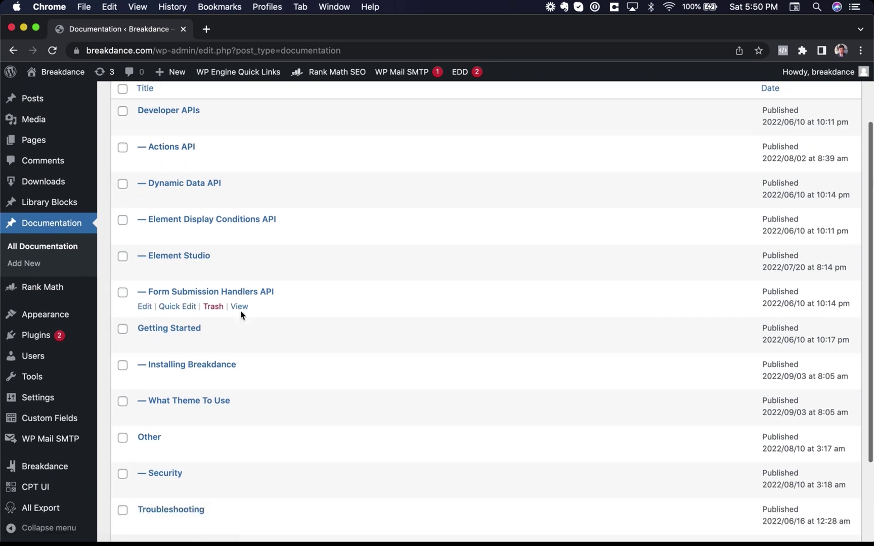
scroll(189, 321, down, 2)
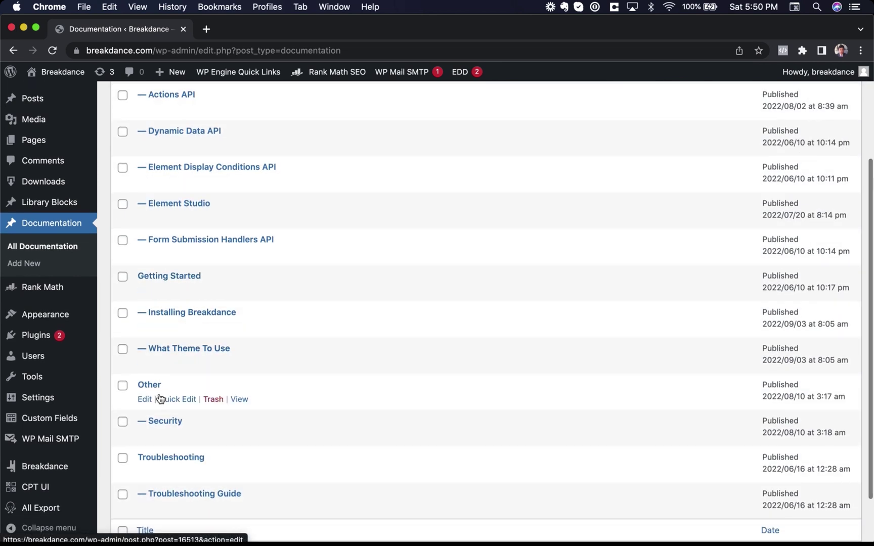
scroll(277, 445, down, 2)
scroll(277, 445, up, 8)
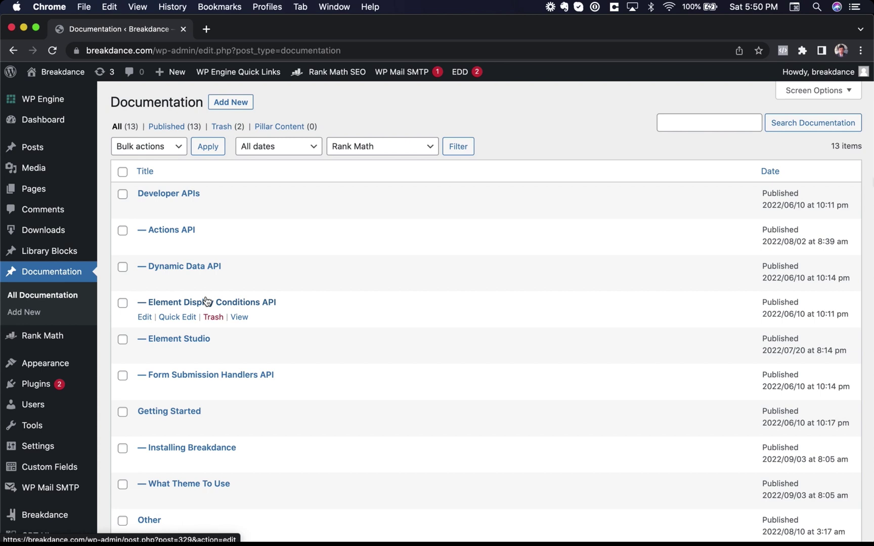
scroll(205, 300, down, 3)
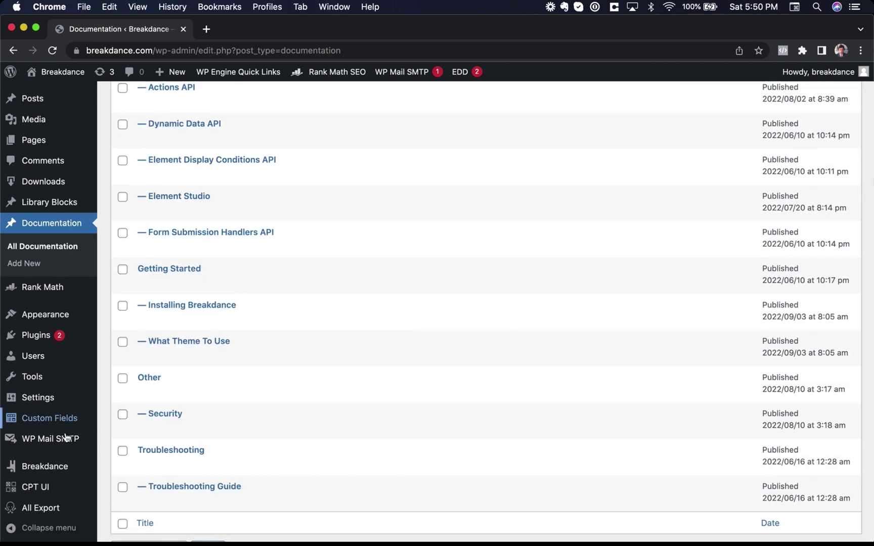
Open Breakdance Templates (Documentation Article, Single Post, 404 Not Found) and review the Add Template types.
scroll(66, 438, down, 1)
mouse_move(43, 468)
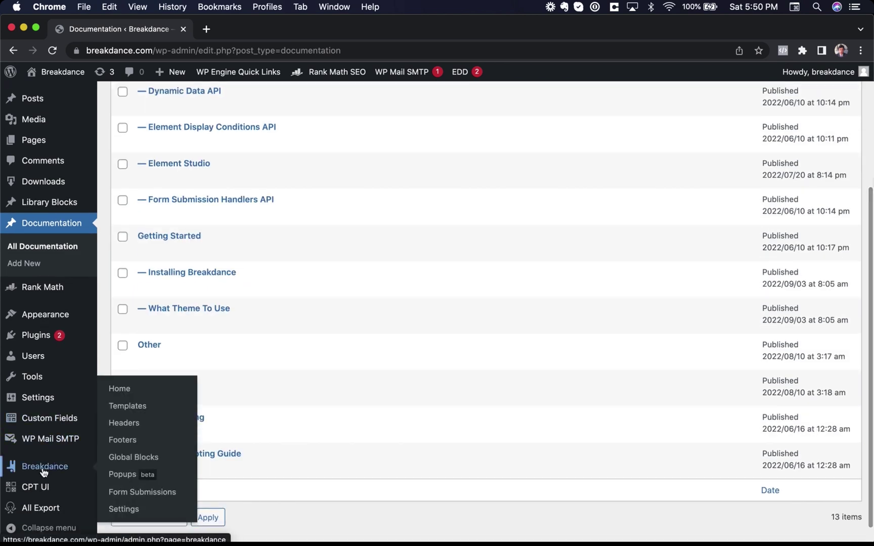
click(143, 412)
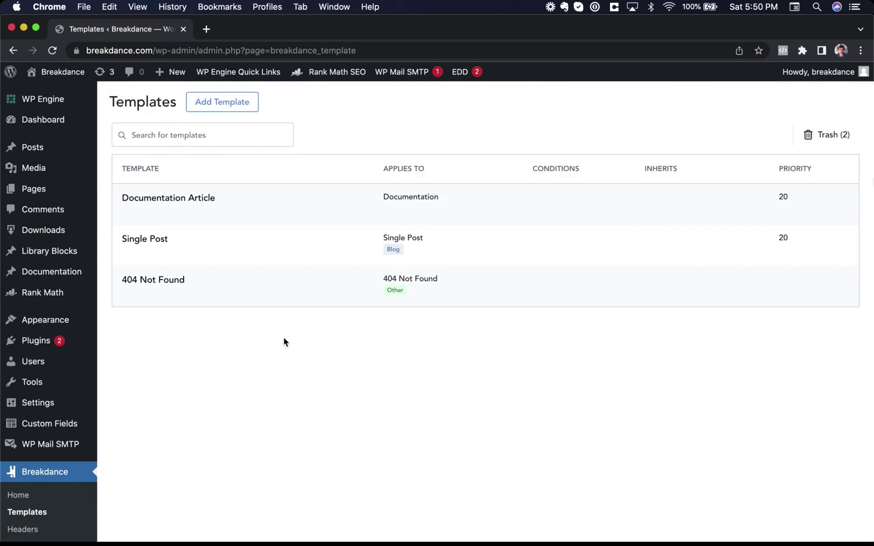
mouse_move(156, 198)
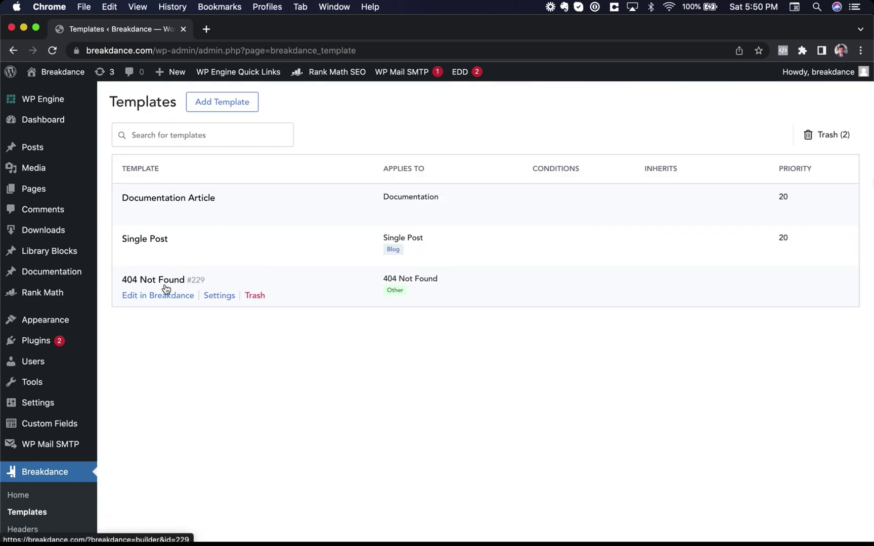
click(211, 103)
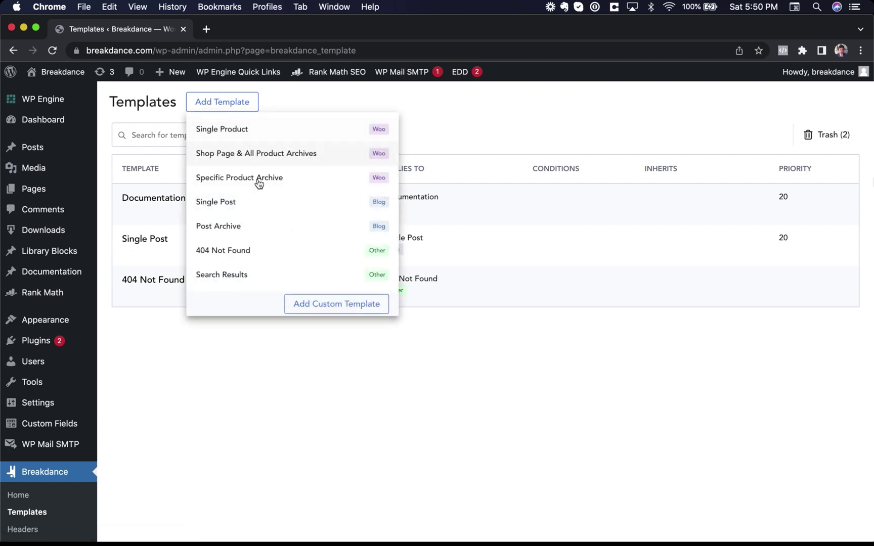
scroll(291, 252, down, 2)
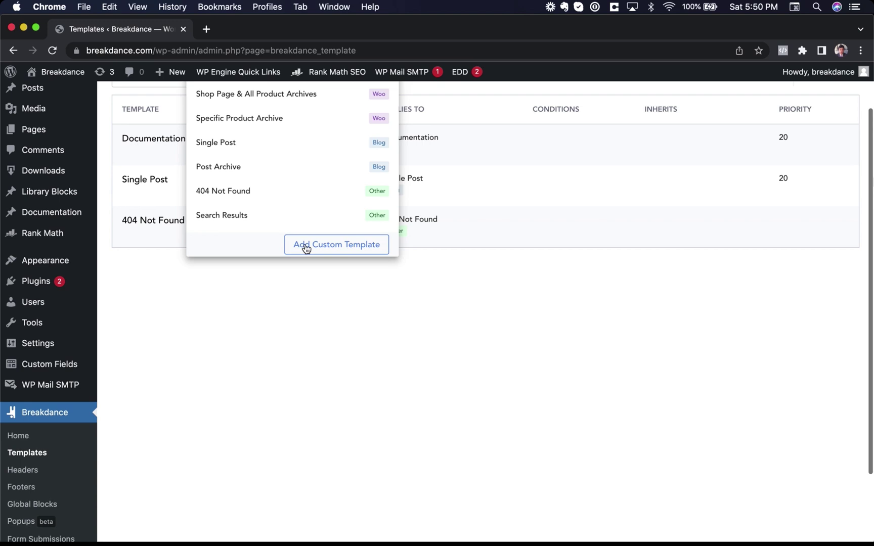
scroll(305, 248, up, 2)
click(229, 380)
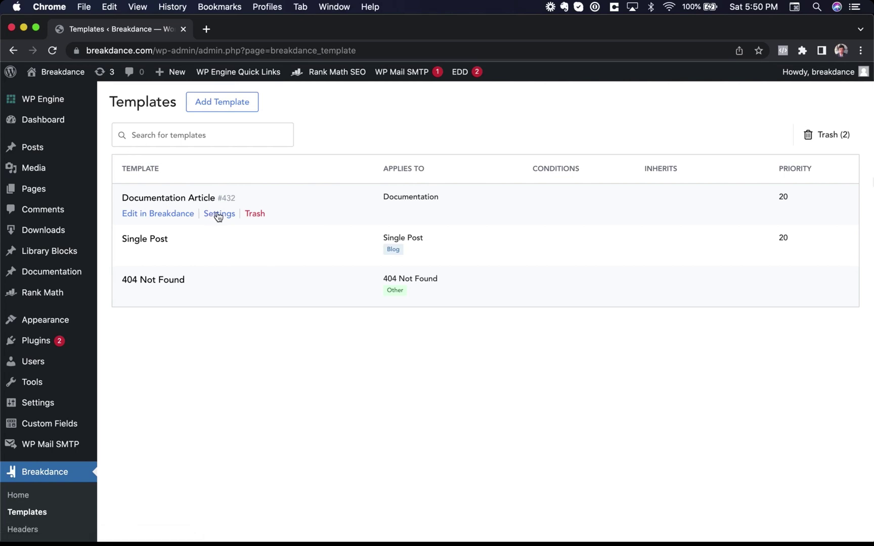
Open the Documentation Article template settings, keeping the location as Single / Documentation.
click(217, 213)
click(562, 348)
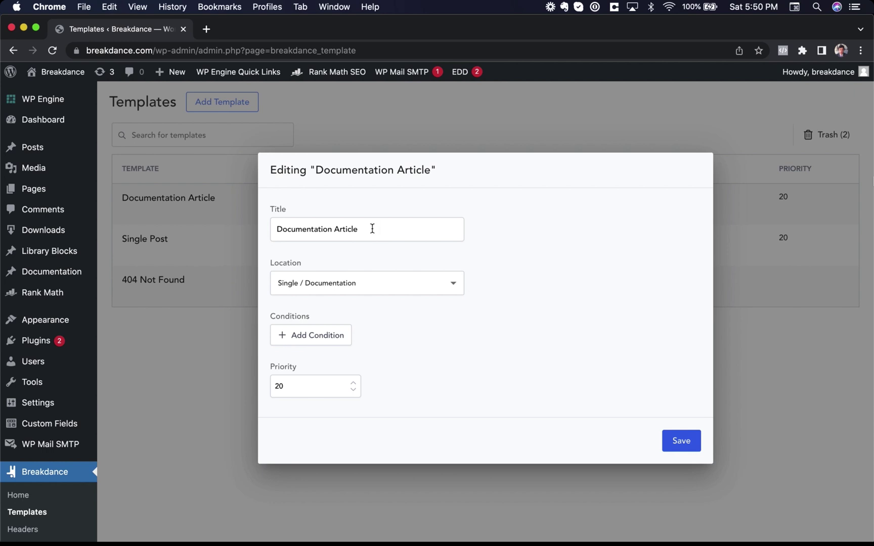
click(333, 283)
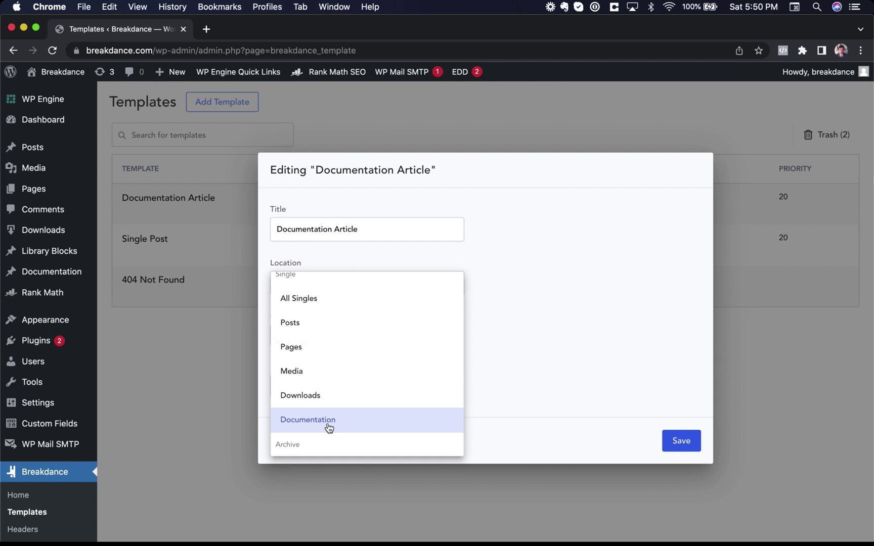
click(570, 353)
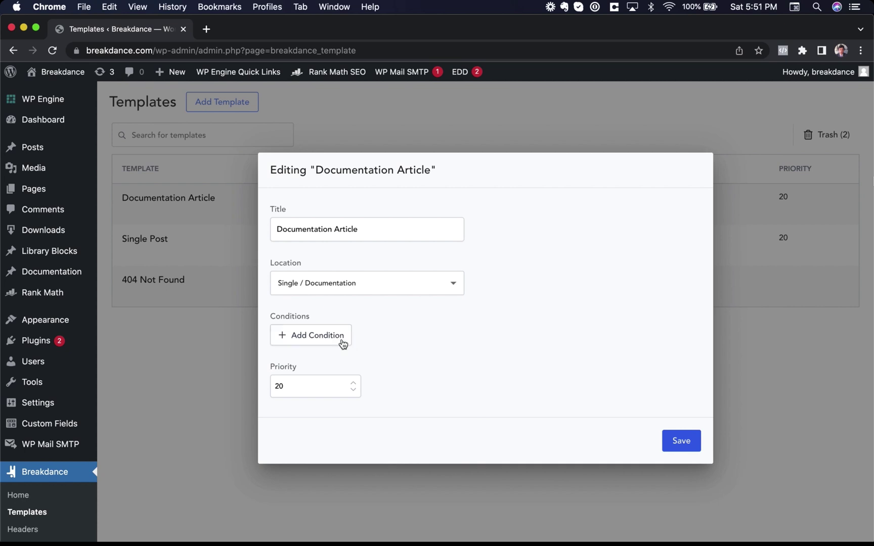
Try a Documentation Article display condition, then delete that condition row.
click(289, 335)
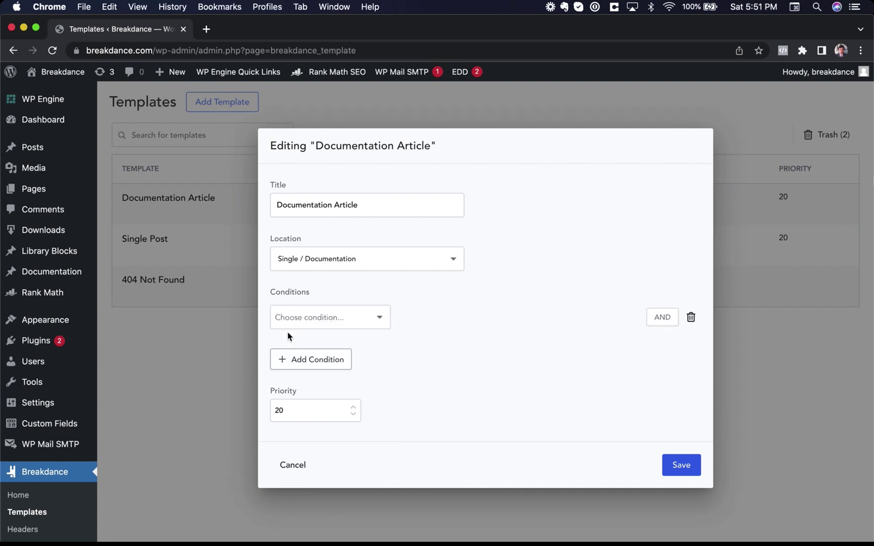
click(317, 324)
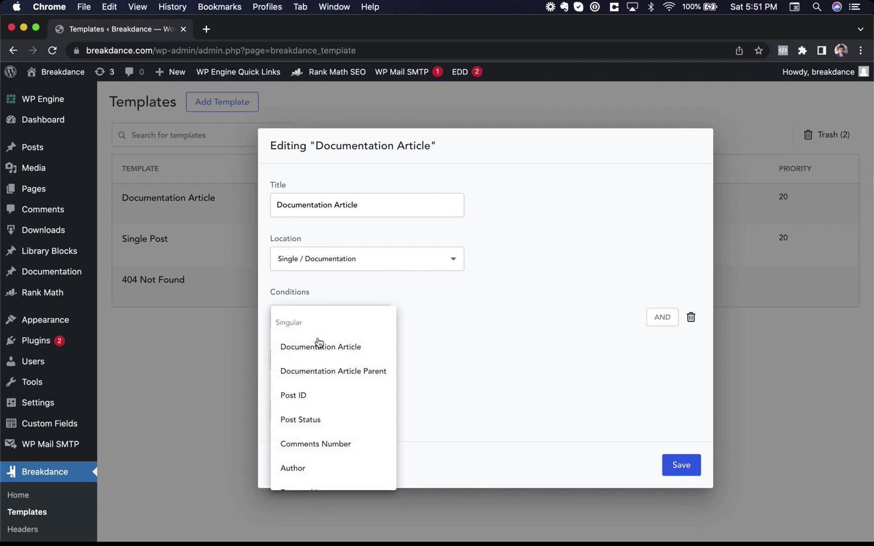
click(320, 345)
click(537, 309)
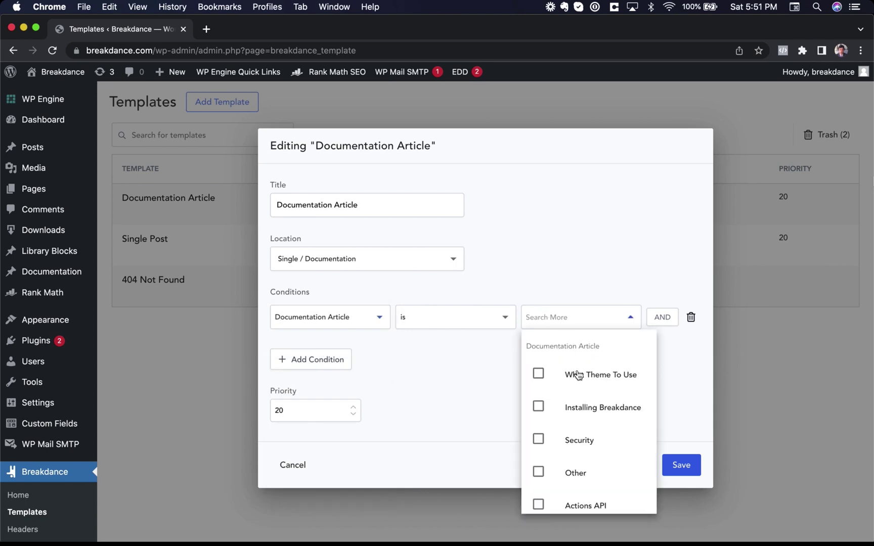
click(409, 367)
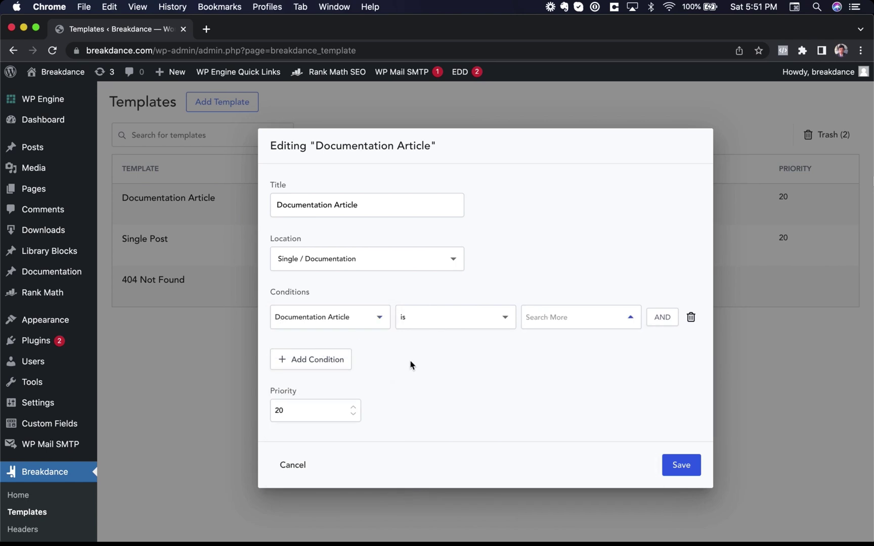
click(691, 317)
Try a Documentation Article Parent condition, then delete that row too.
click(327, 342)
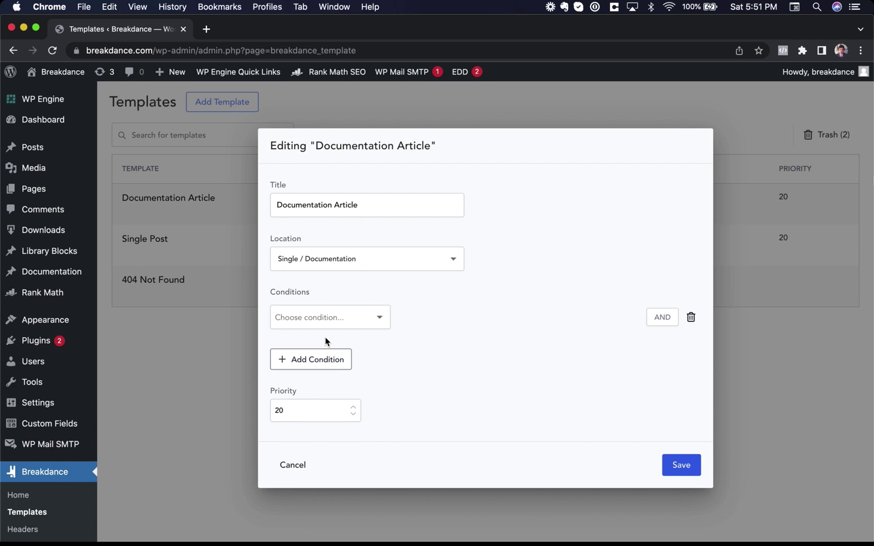
click(315, 322)
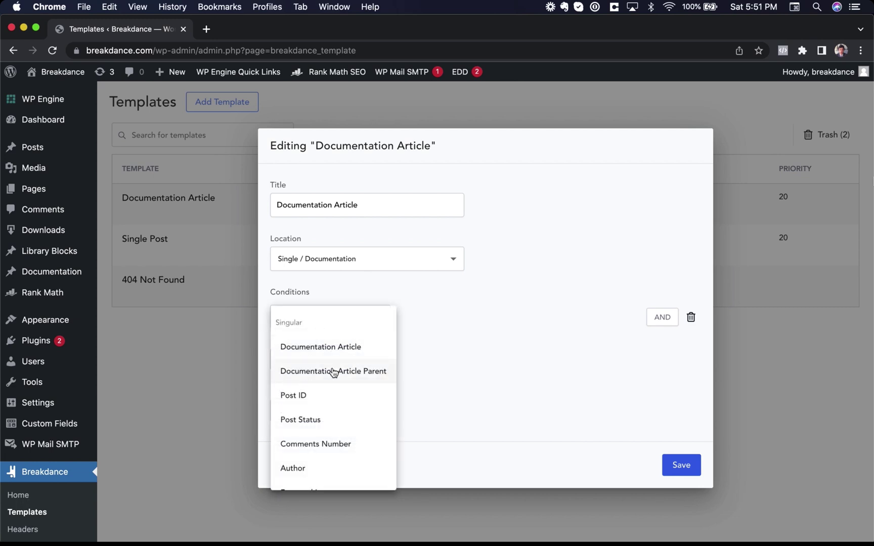
click(334, 371)
click(576, 319)
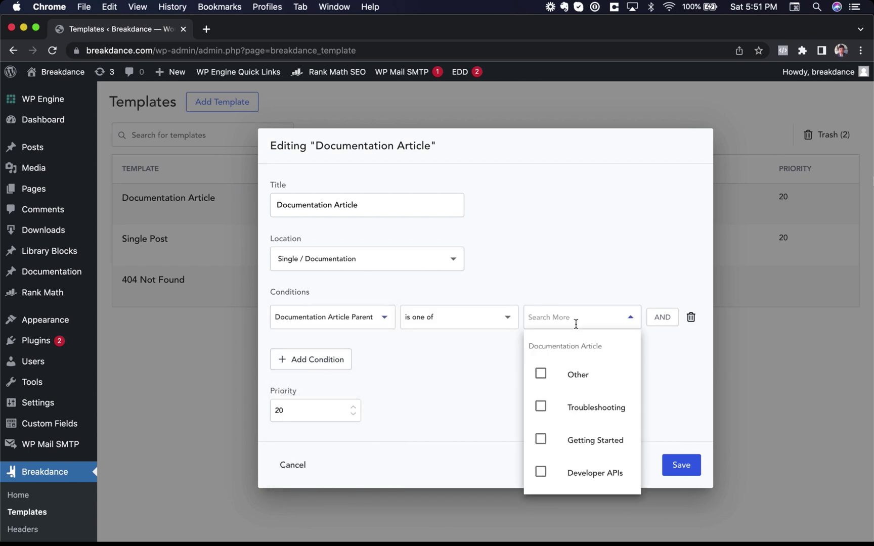
click(450, 375)
click(691, 317)
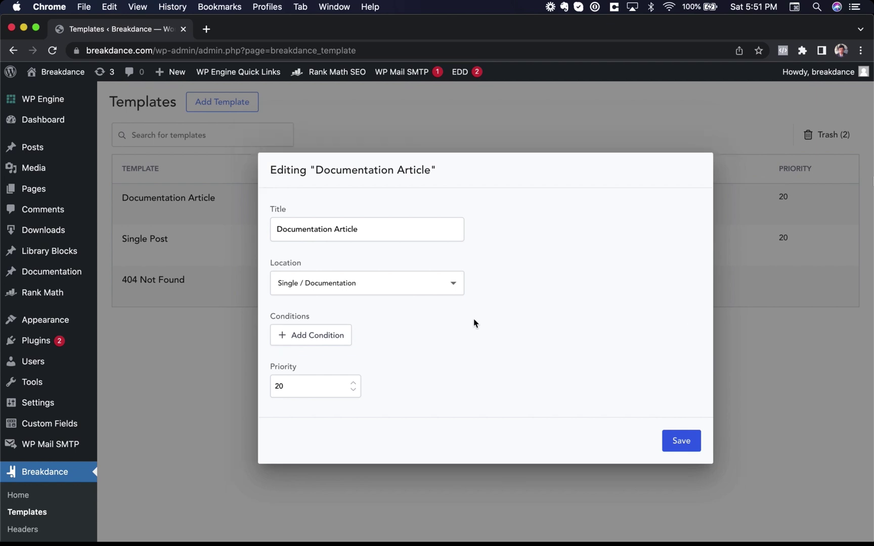
Add an Author 'is' display condition to the template.
click(328, 338)
click(332, 319)
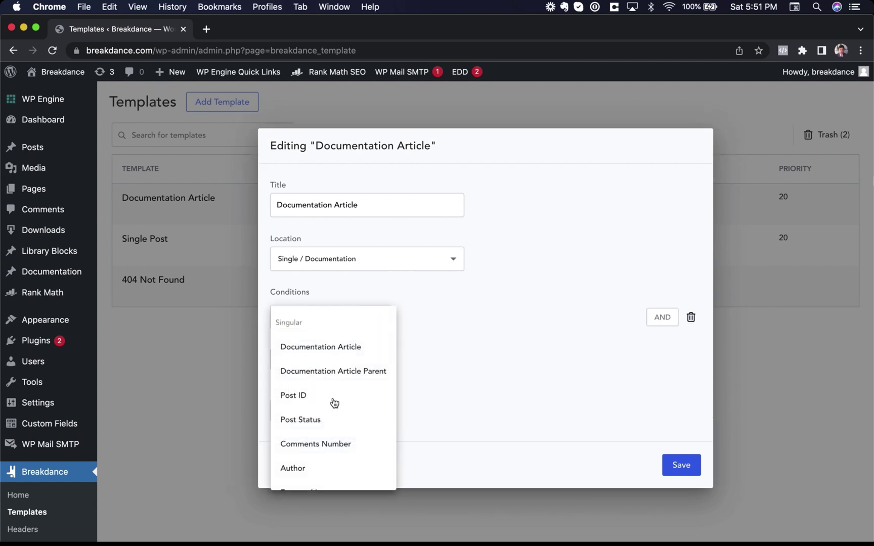
scroll(334, 403, down, 2)
scroll(334, 404, down, 4)
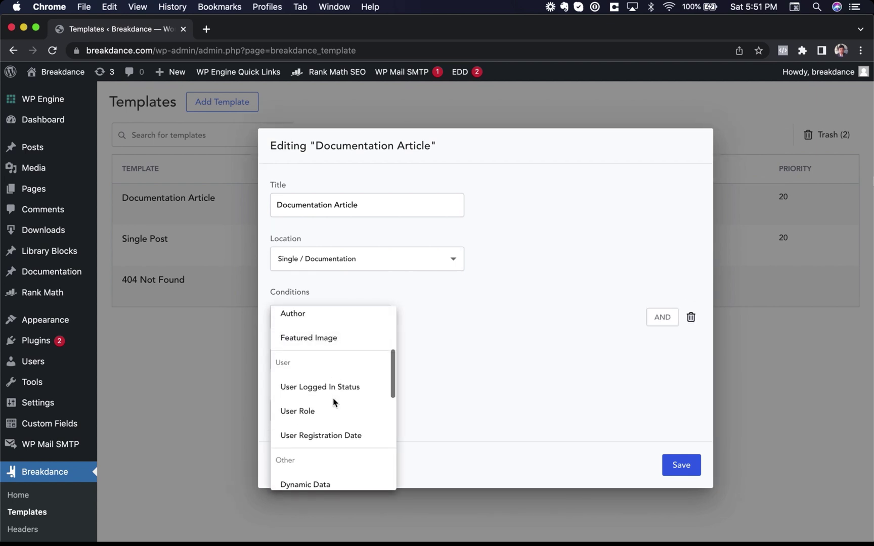
scroll(329, 406, up, 3)
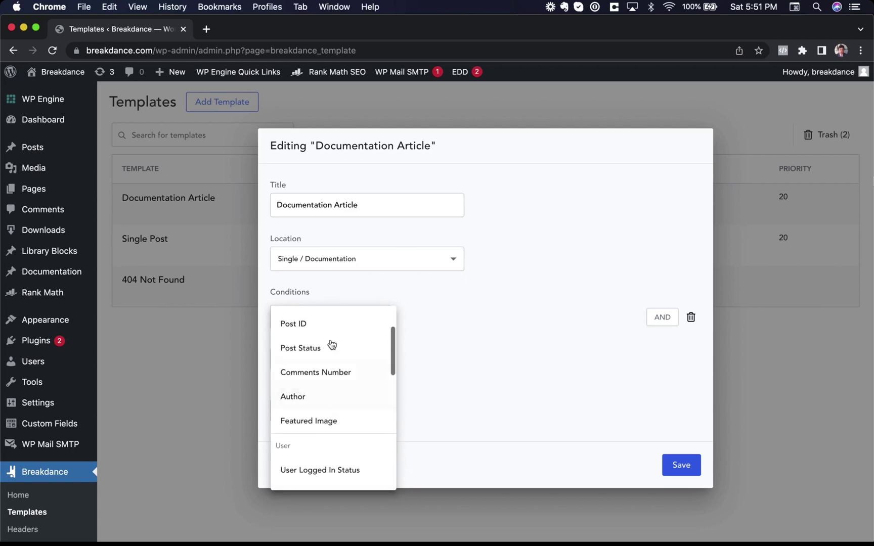
click(321, 401)
click(329, 317)
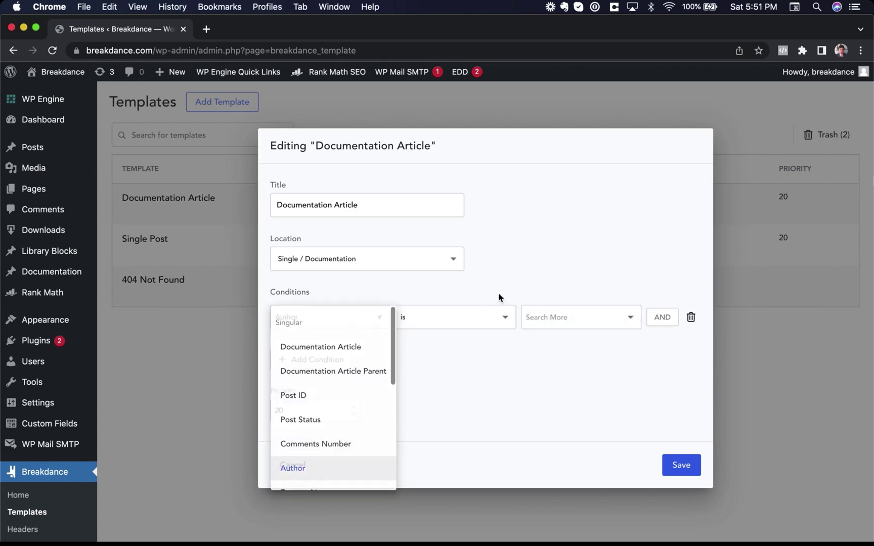
click(532, 312)
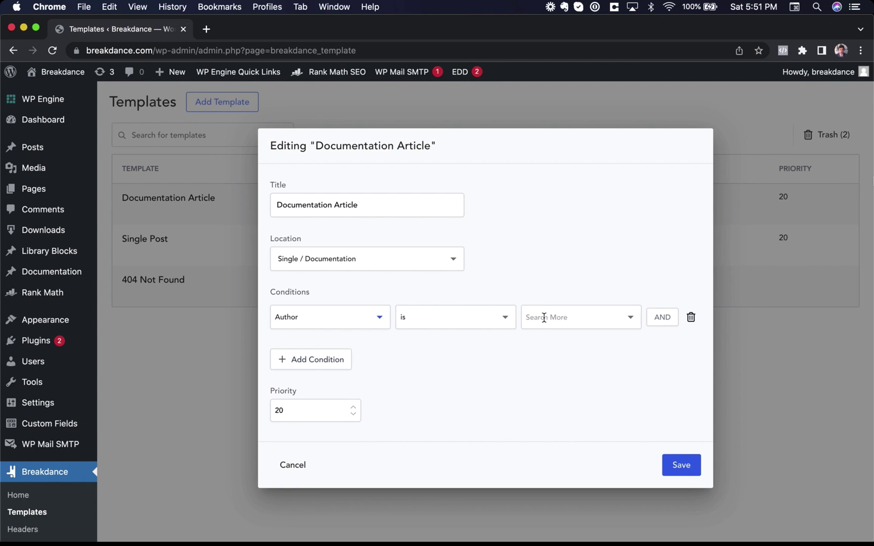
Cancel the settings, open Documentation Article in the builder previewing Security, and select its Post Content body.
click(287, 464)
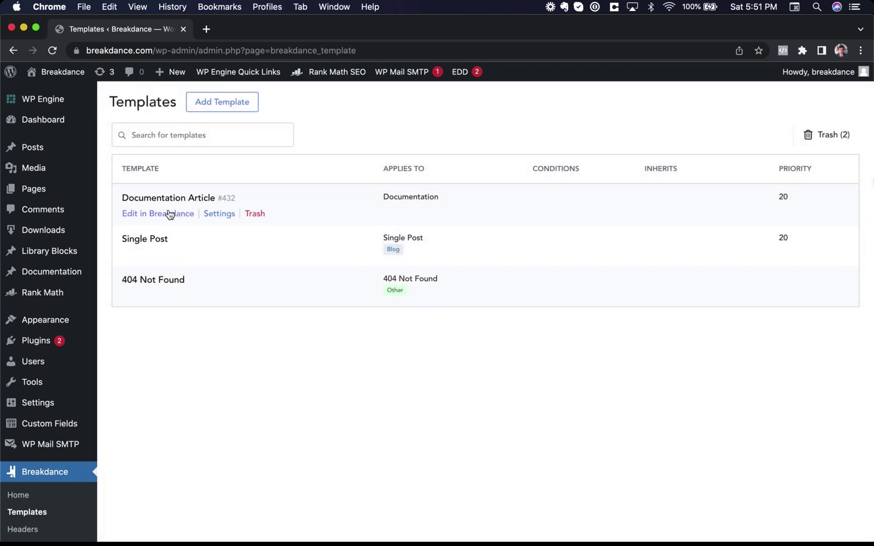
click(164, 216)
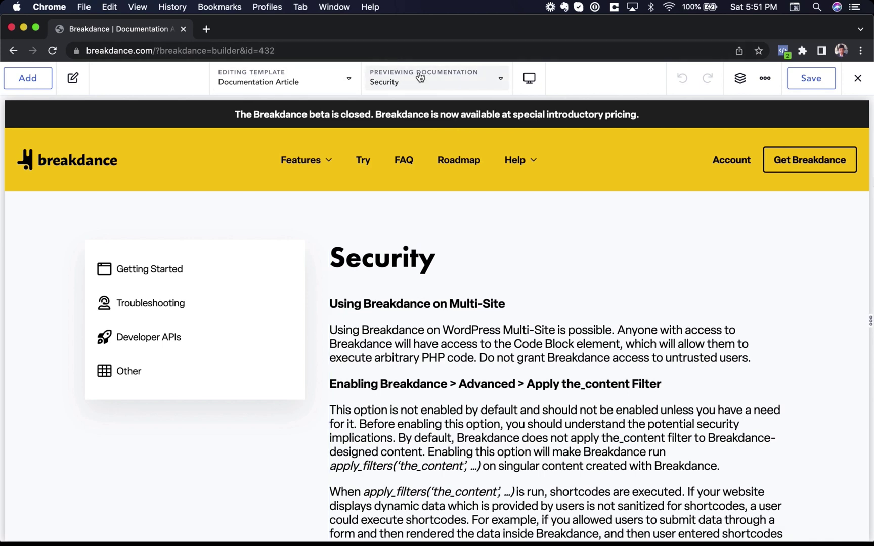
click(440, 78)
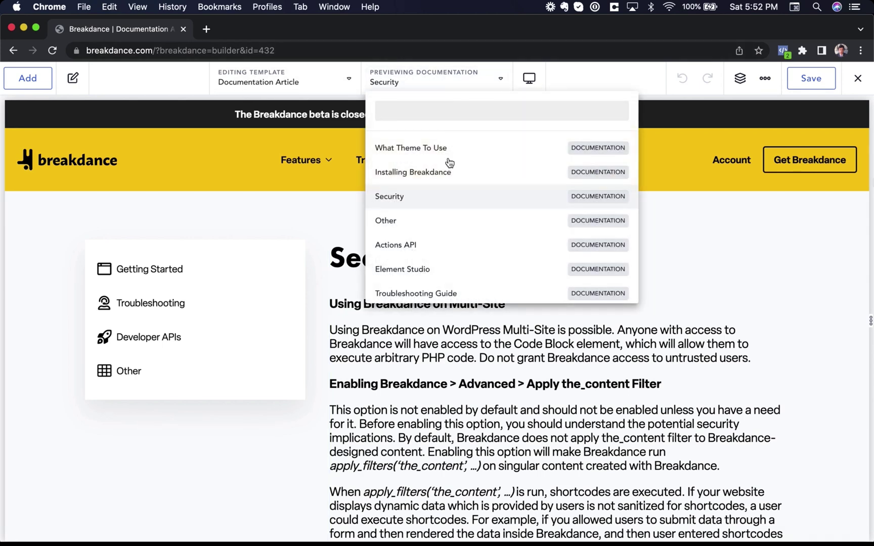
scroll(466, 228, down, 3)
scroll(467, 228, up, 3)
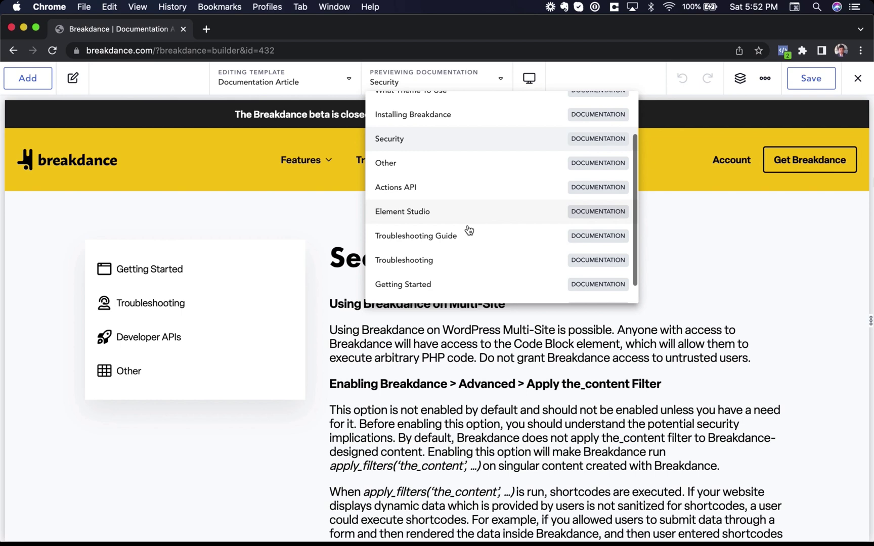
click(478, 370)
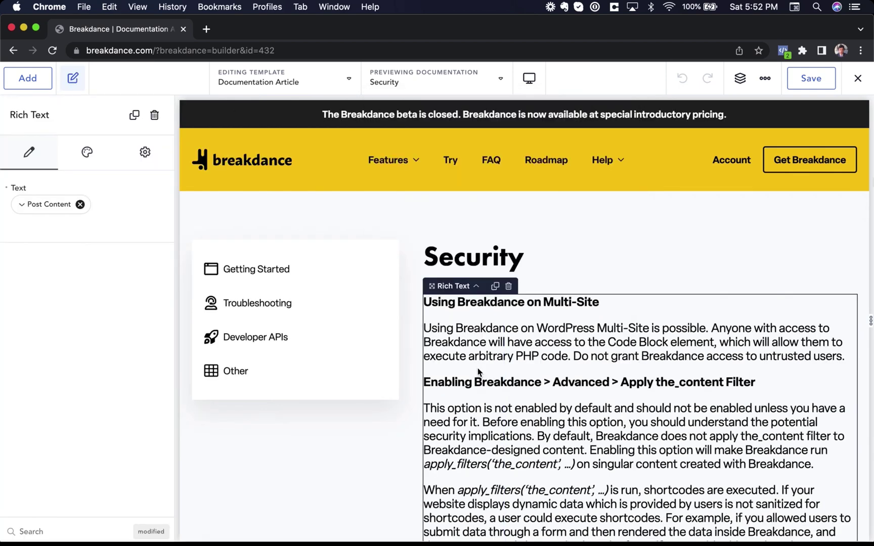
scroll(478, 368, down, 3)
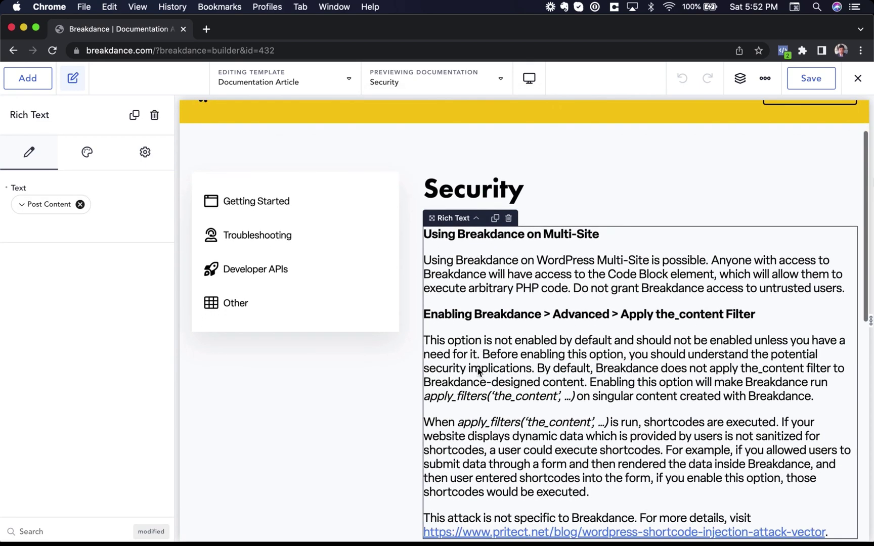
Replace the heading's Post Title binding with test text, then bind it to Post Title again.
click(479, 157)
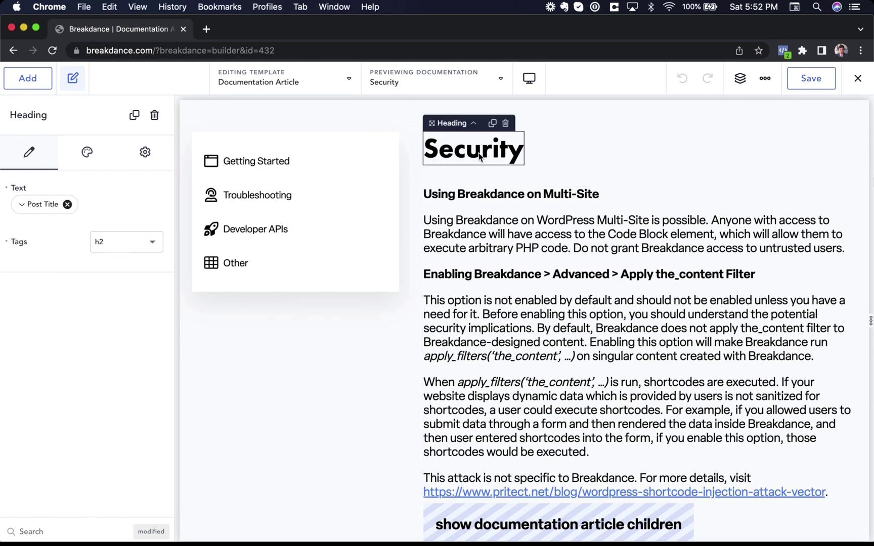
mouse_move(32, 191)
click(68, 205)
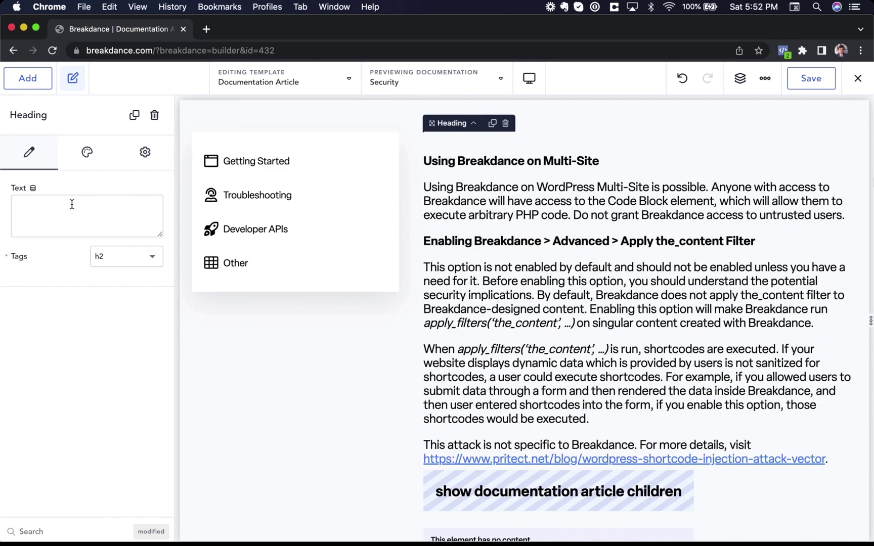
text(oisdjfoidjsf)
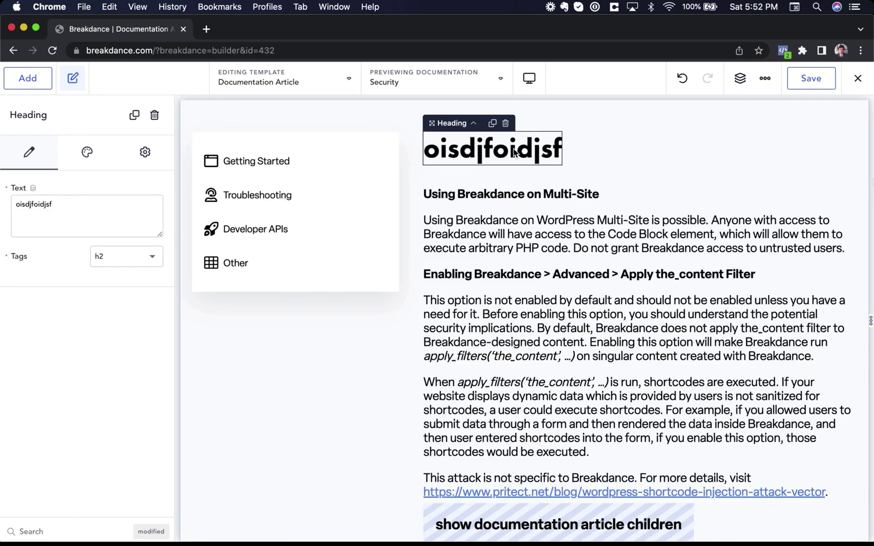
click(34, 190)
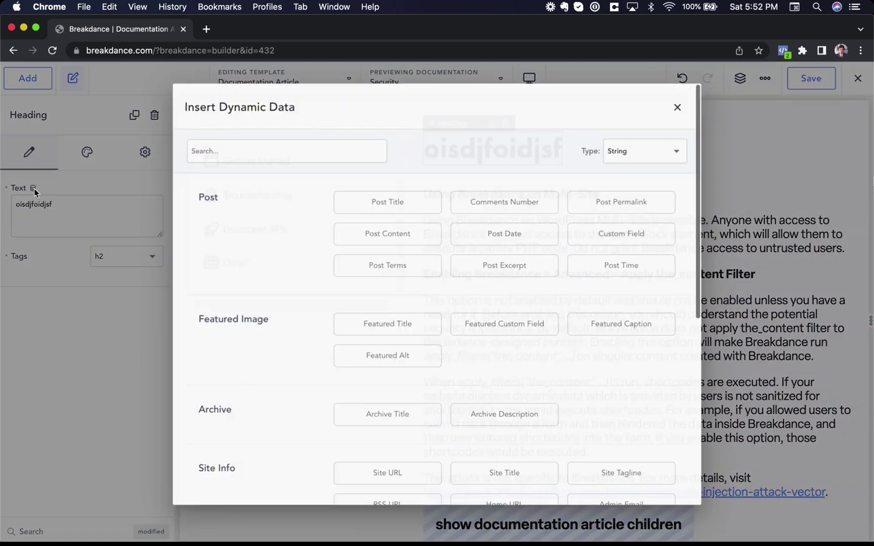
click(347, 197)
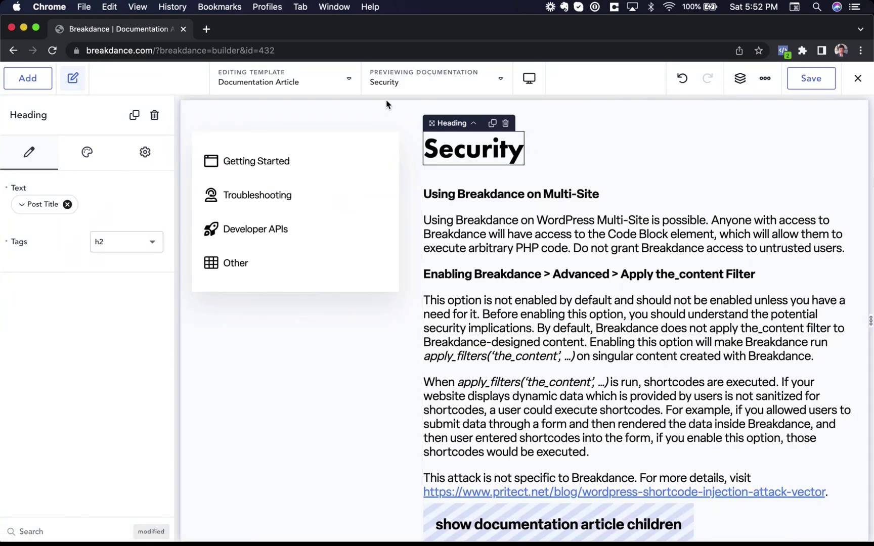
Preview the template with Installing Breakdance and inspect the article body and sidebar global block.
click(434, 80)
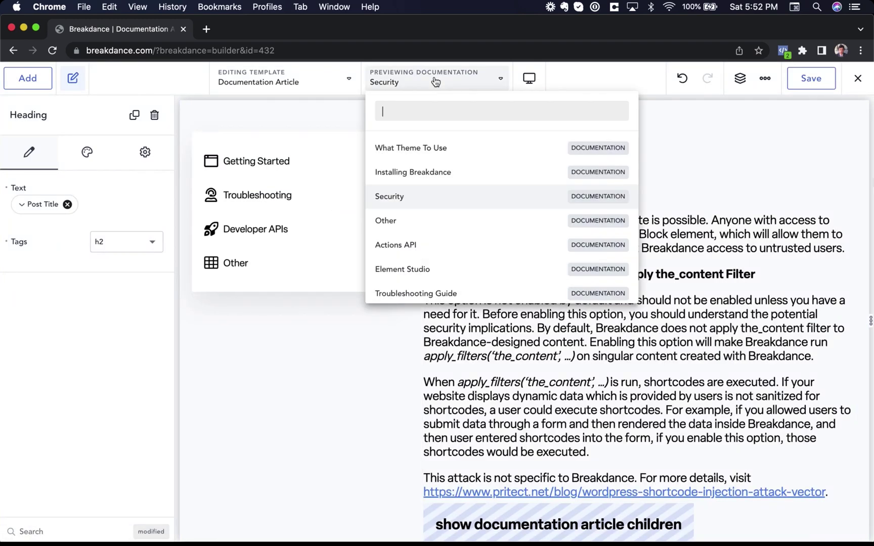
click(450, 173)
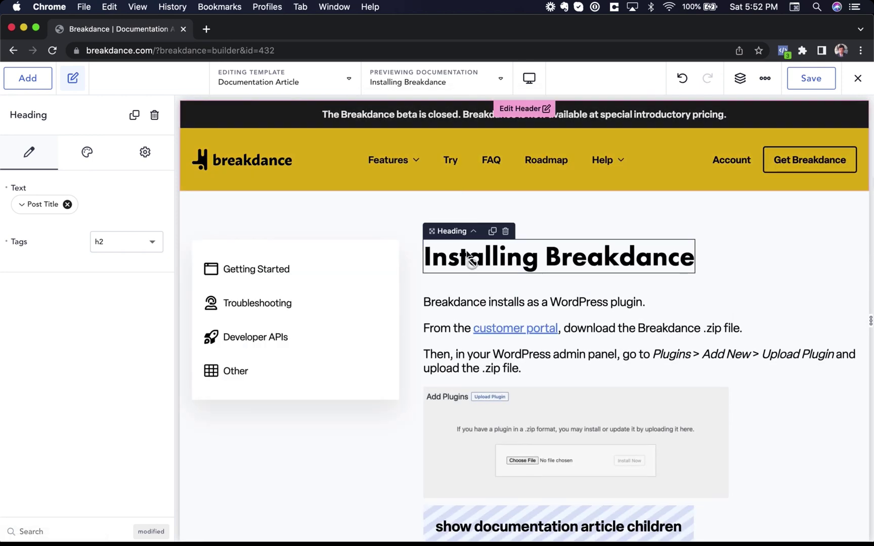
scroll(626, 248, down, 3)
click(626, 249)
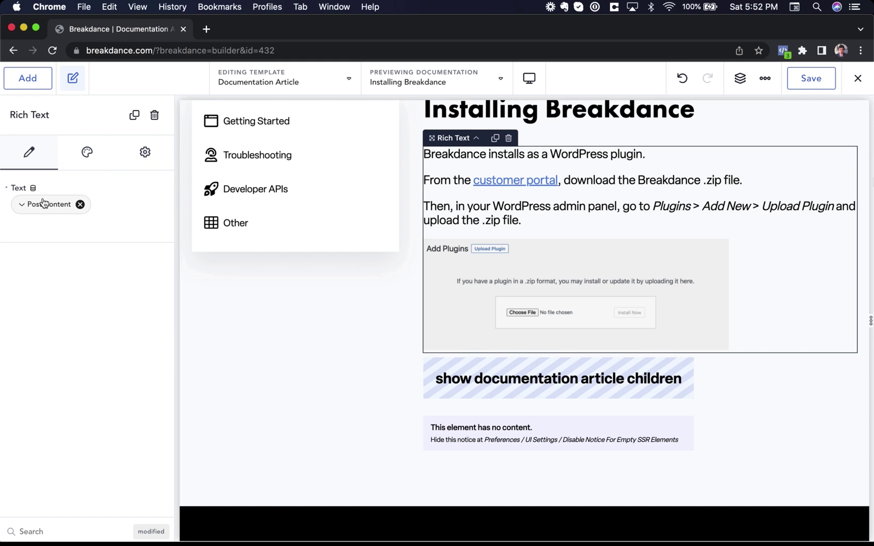
scroll(304, 228, up, 3)
click(289, 280)
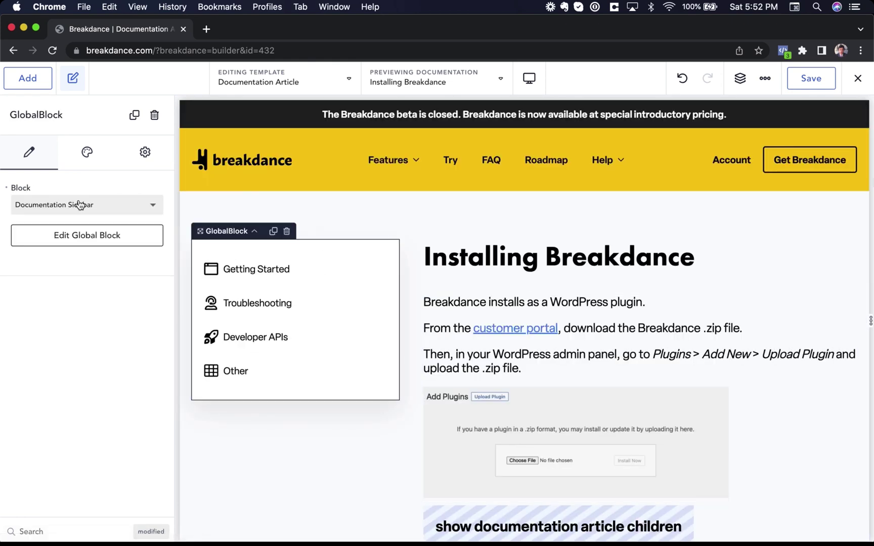
click(55, 235)
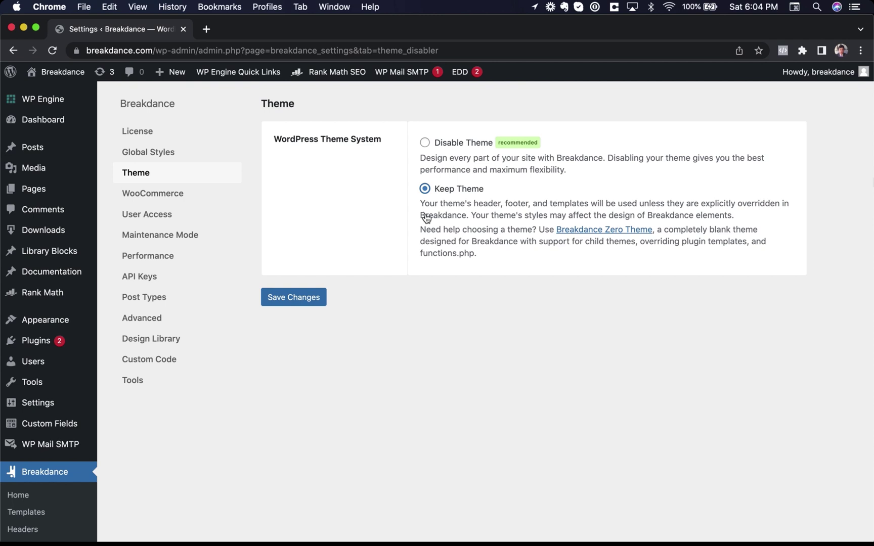
Set the WordPress Theme System to Disable Theme and check the Appearance > Themes page.
click(425, 142)
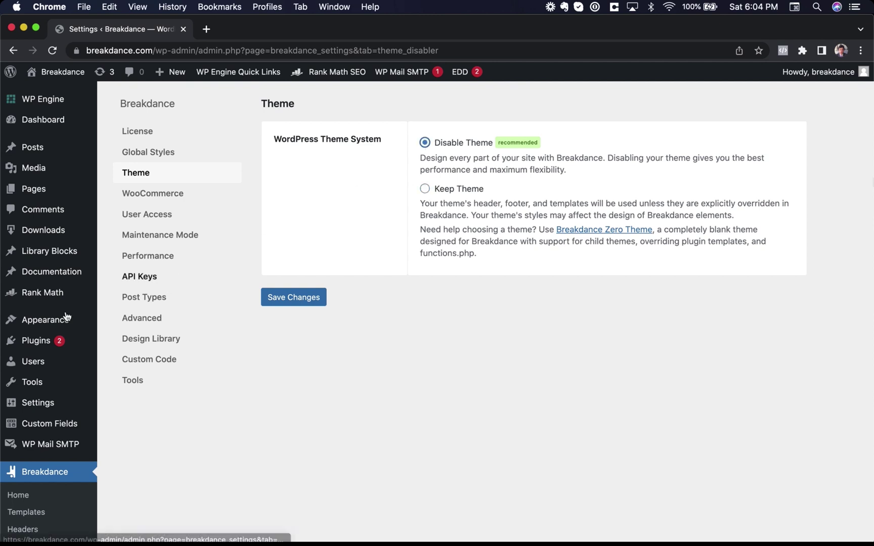
mouse_move(49, 322)
click(174, 321)
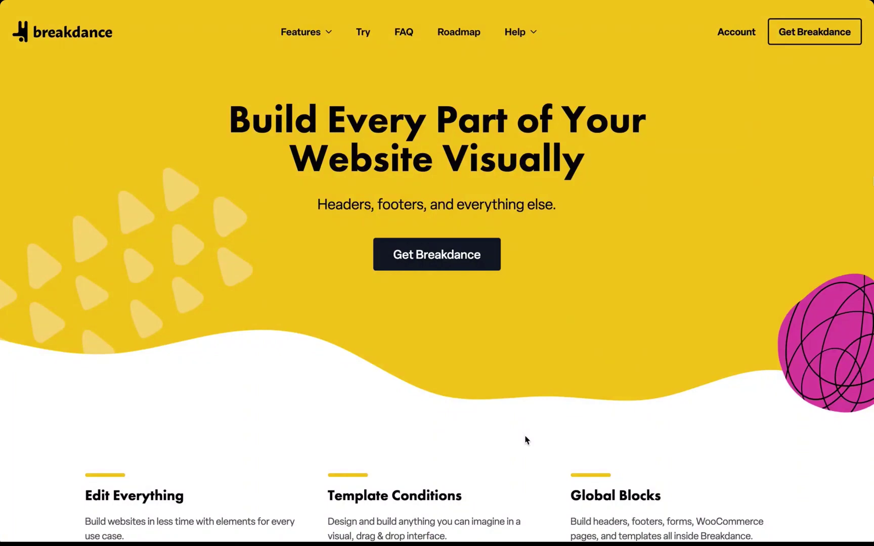
Scroll the Breakdance homepage down to the template types grid and back up.
scroll(526, 440, down, 12)
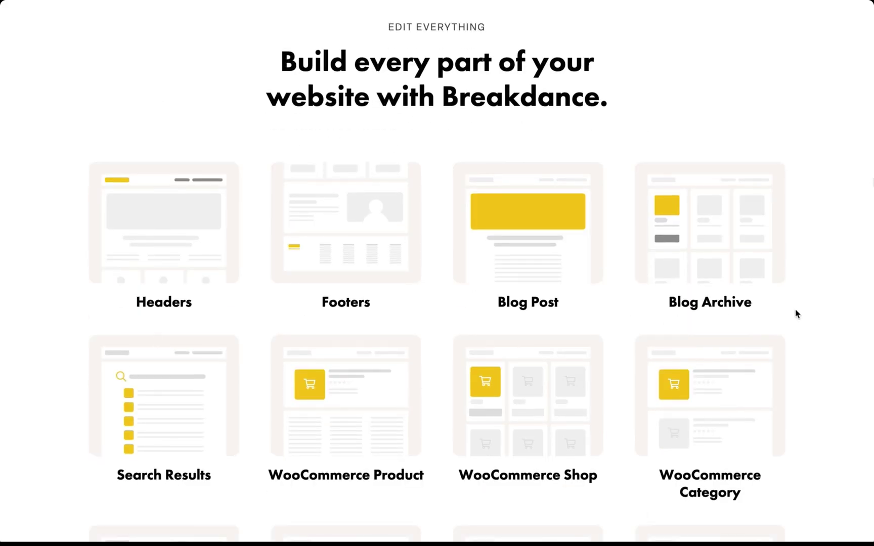
scroll(796, 314, down, 7)
scroll(795, 314, up, 3)
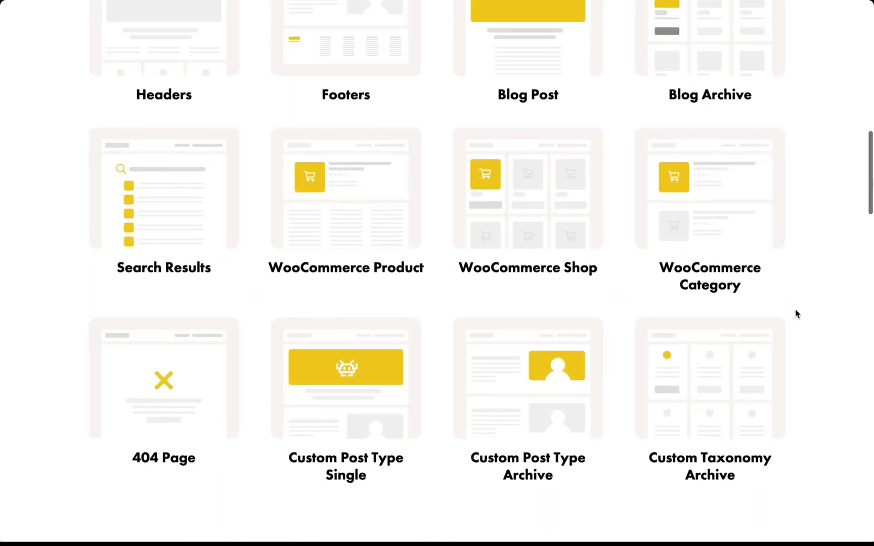
scroll(796, 314, up, 1)
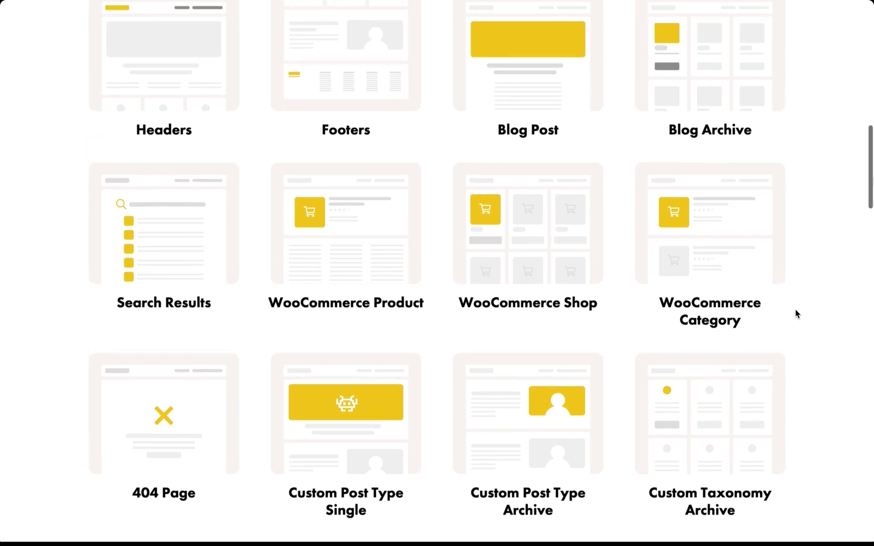